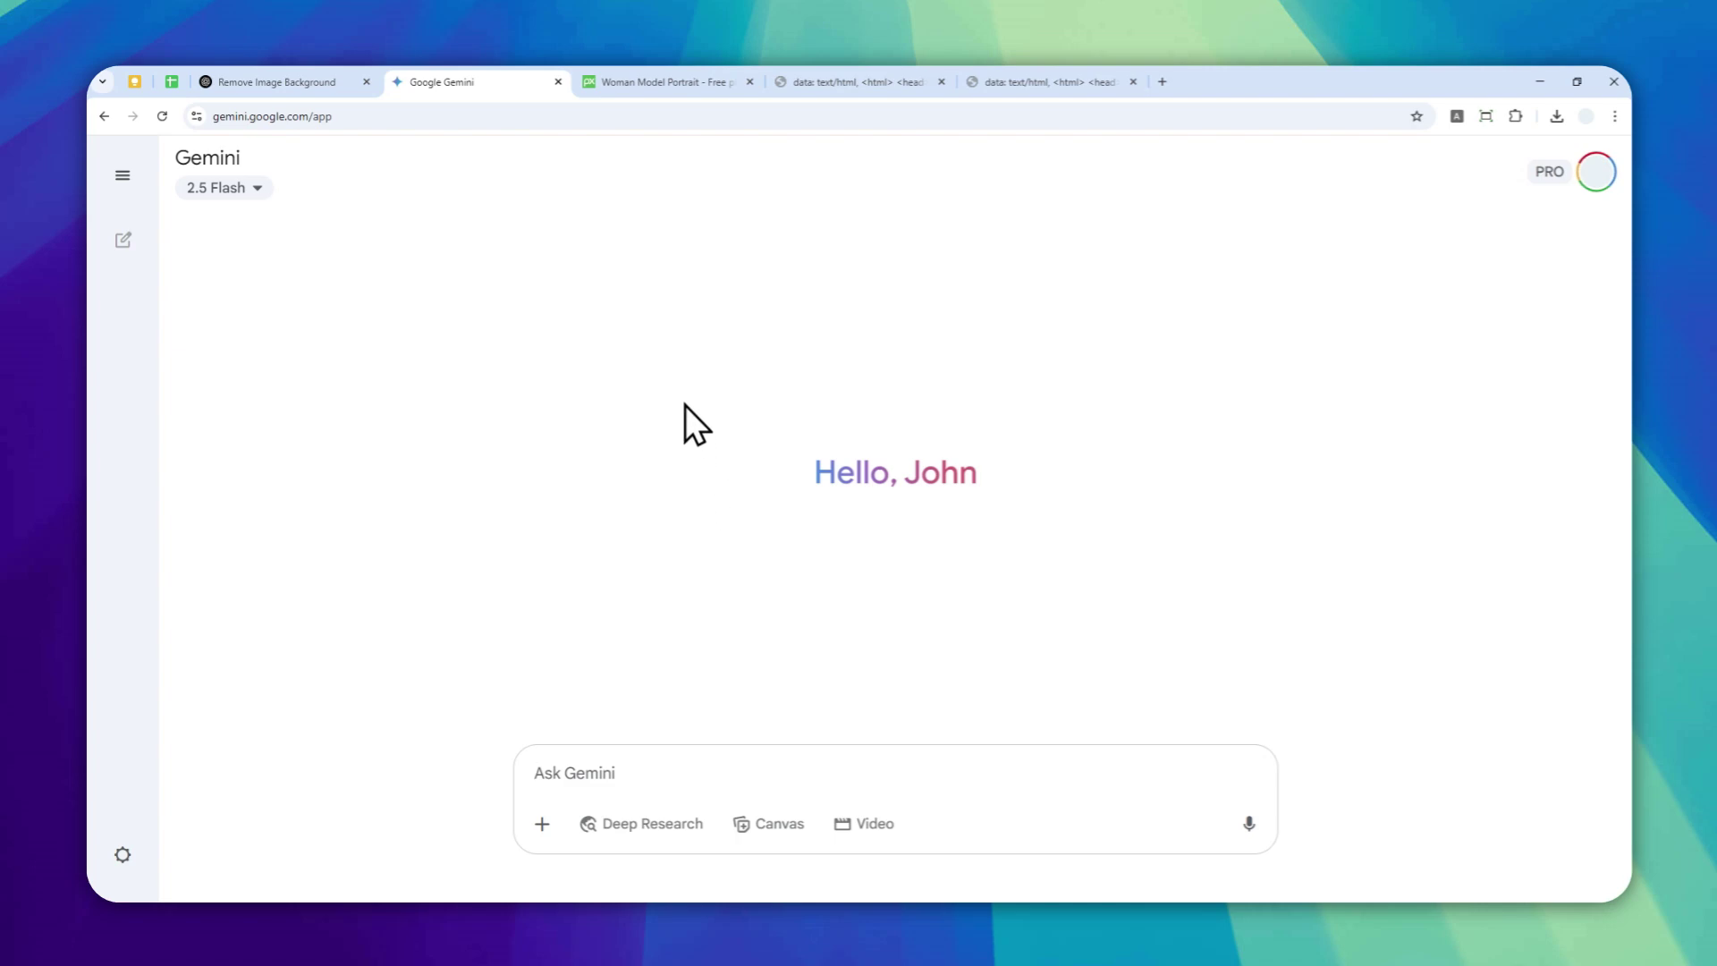
# Copy the woman model portrait from the Pixabay page and paste it into the Gemini prompt.
pyautogui.click(665, 82)
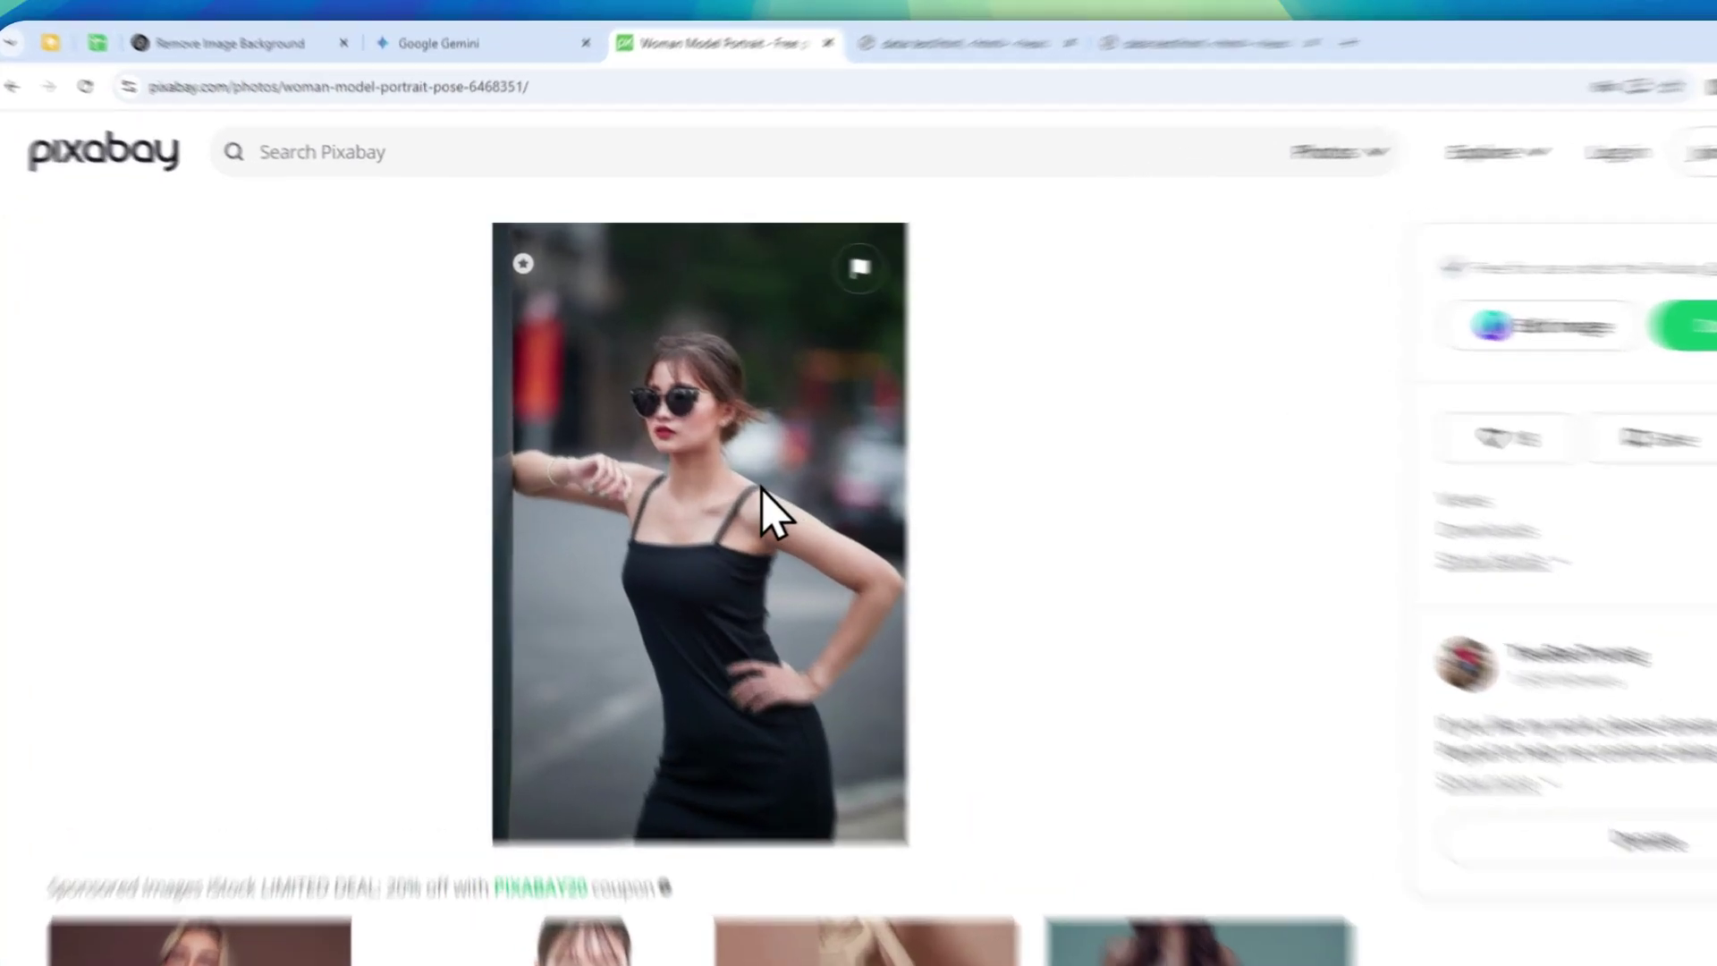
pyautogui.rightClick(662, 398)
pyautogui.click(979, 681)
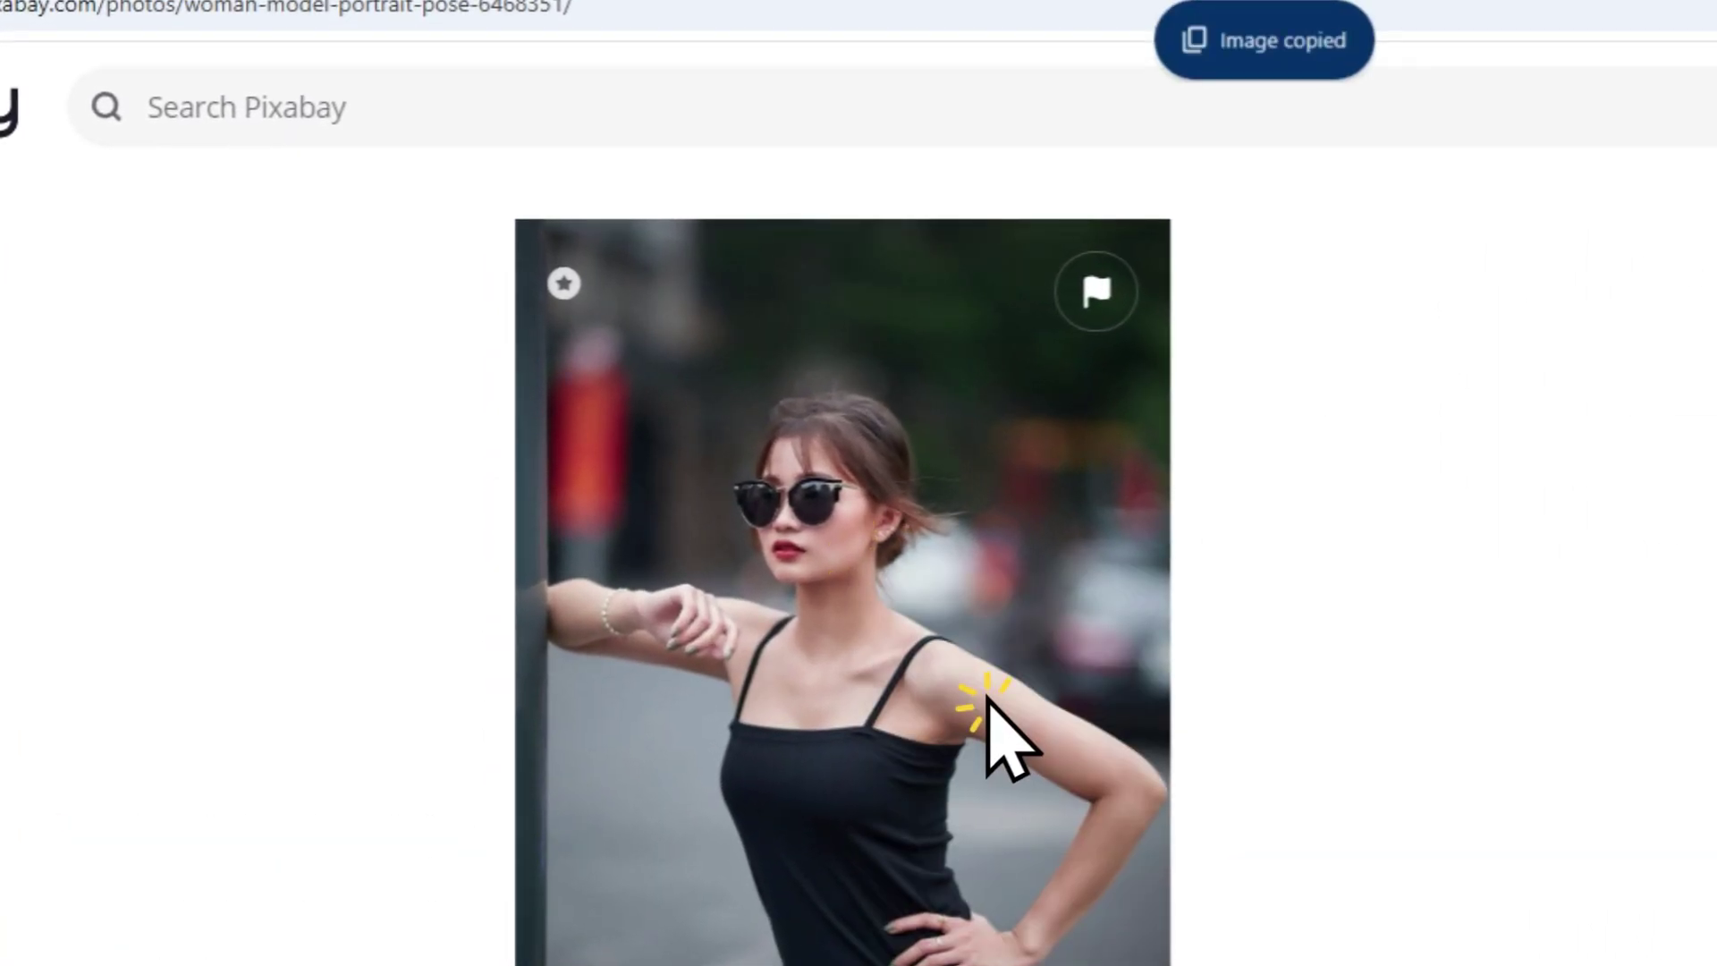
pyautogui.click(679, 53)
pyautogui.rightClick(876, 920)
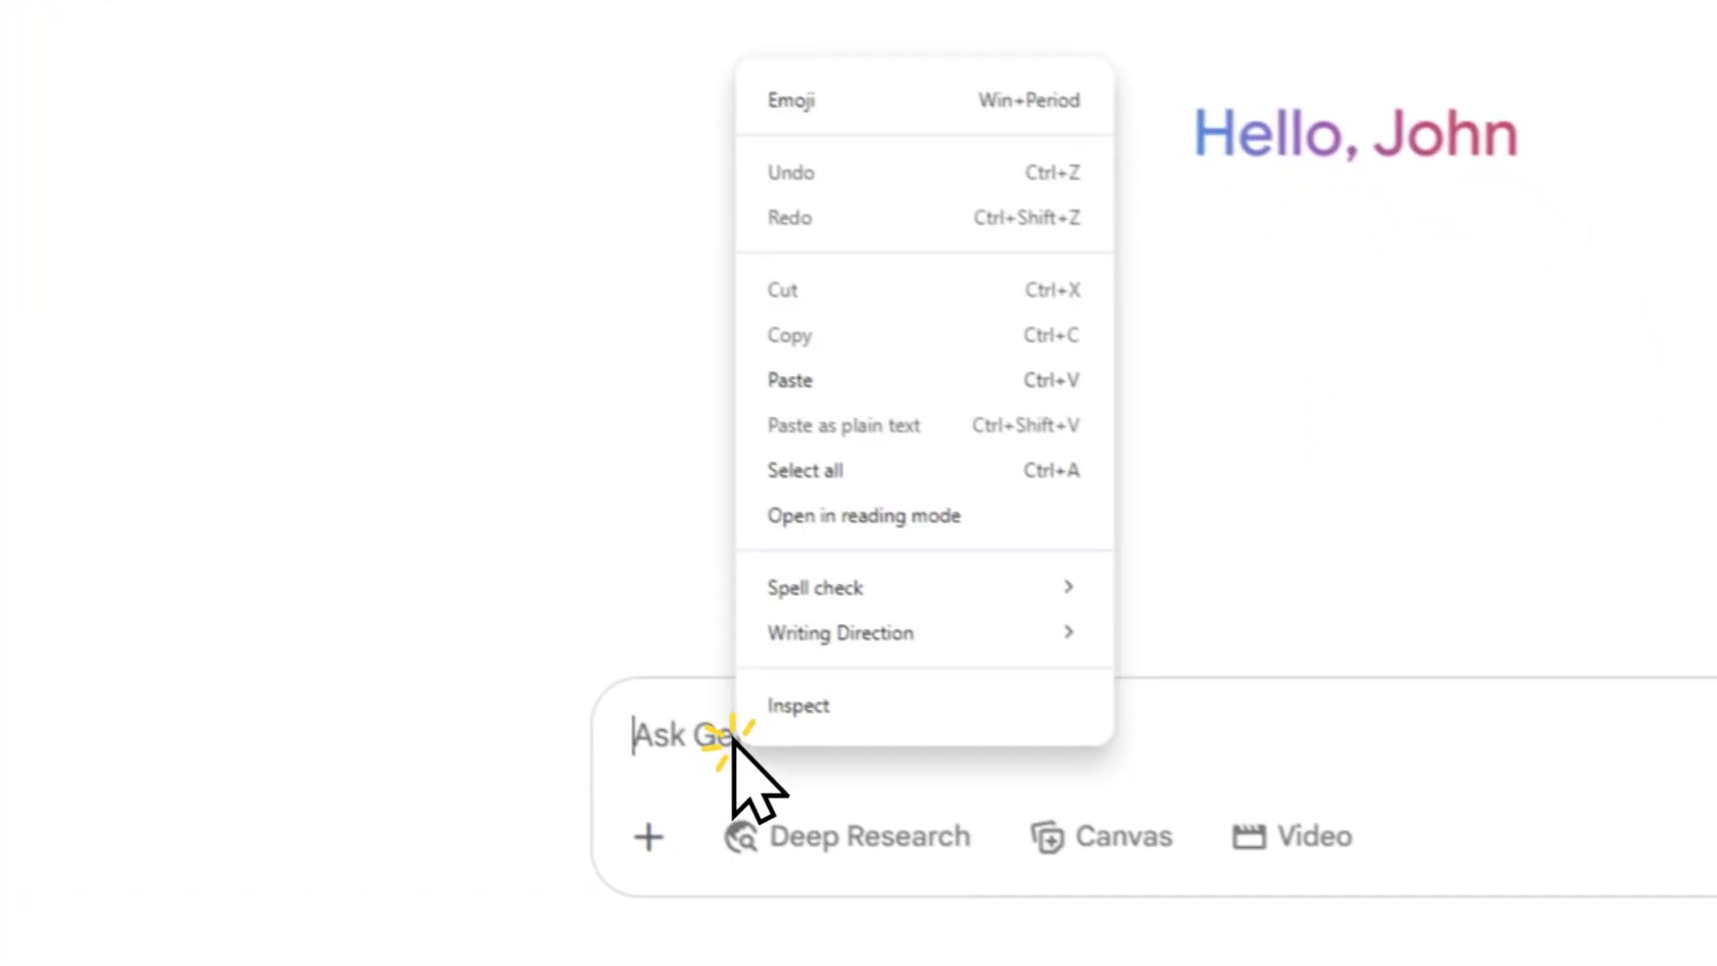
pyautogui.click(812, 351)
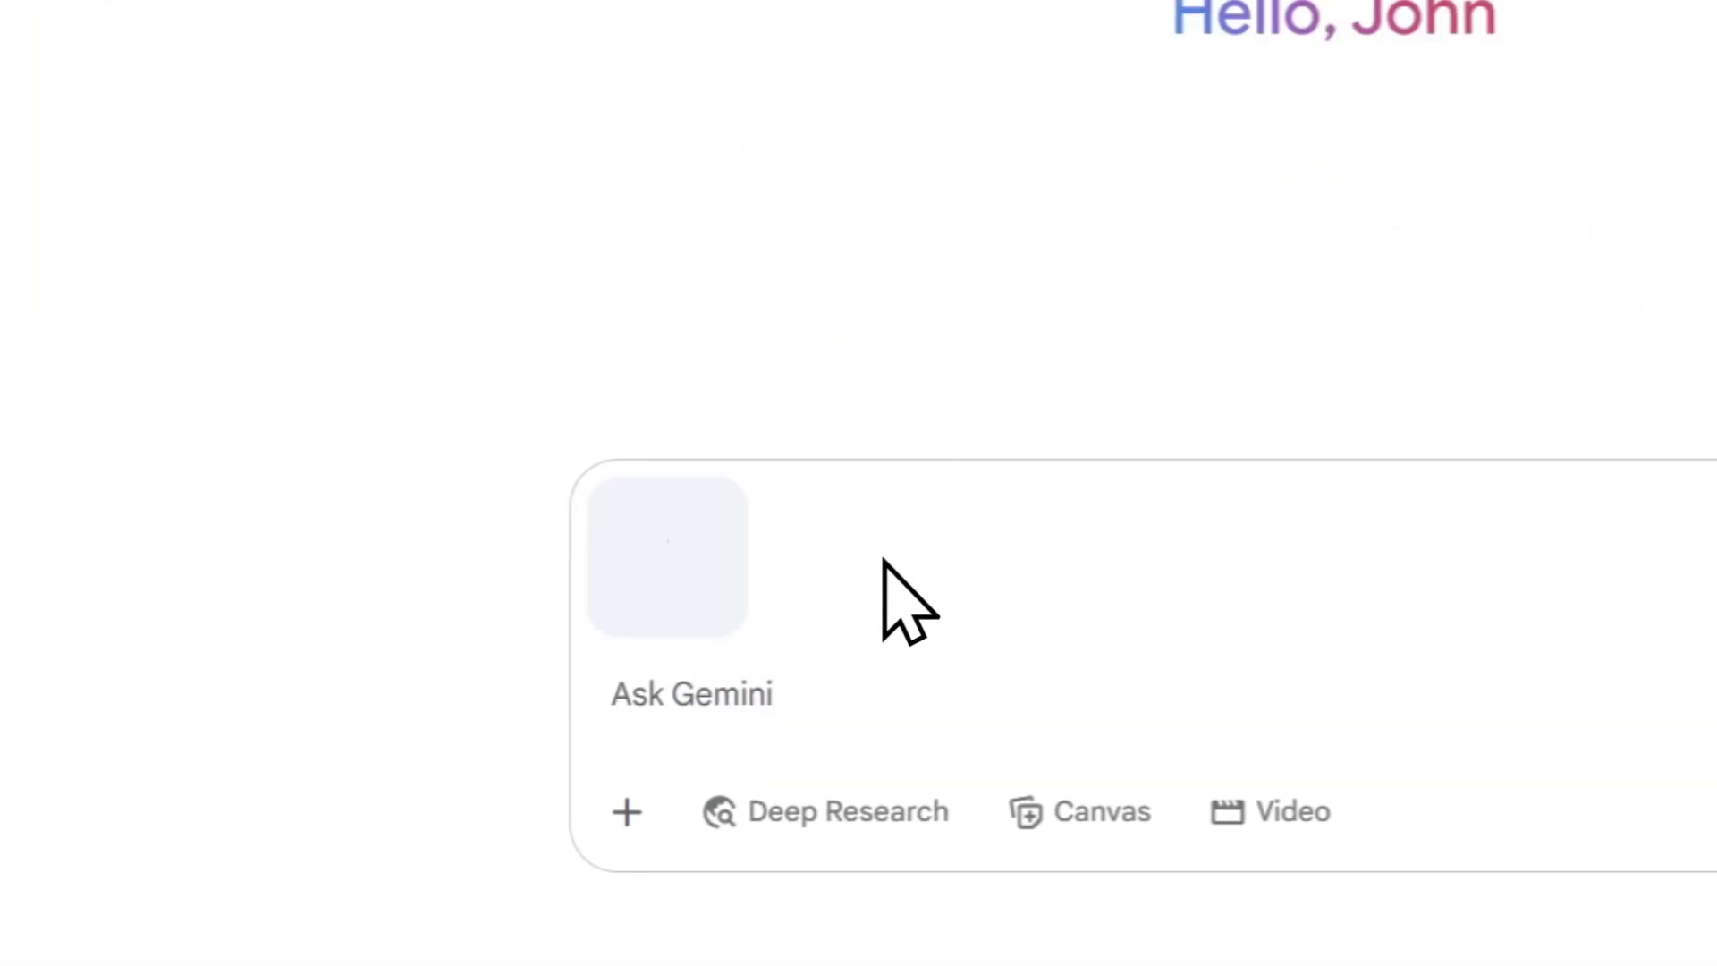
# Copy the prepared prompt for precisely removing the background with a white background, paste it under the attached portrait in Gemini, and submit it.
pyautogui.click(1169, 108)
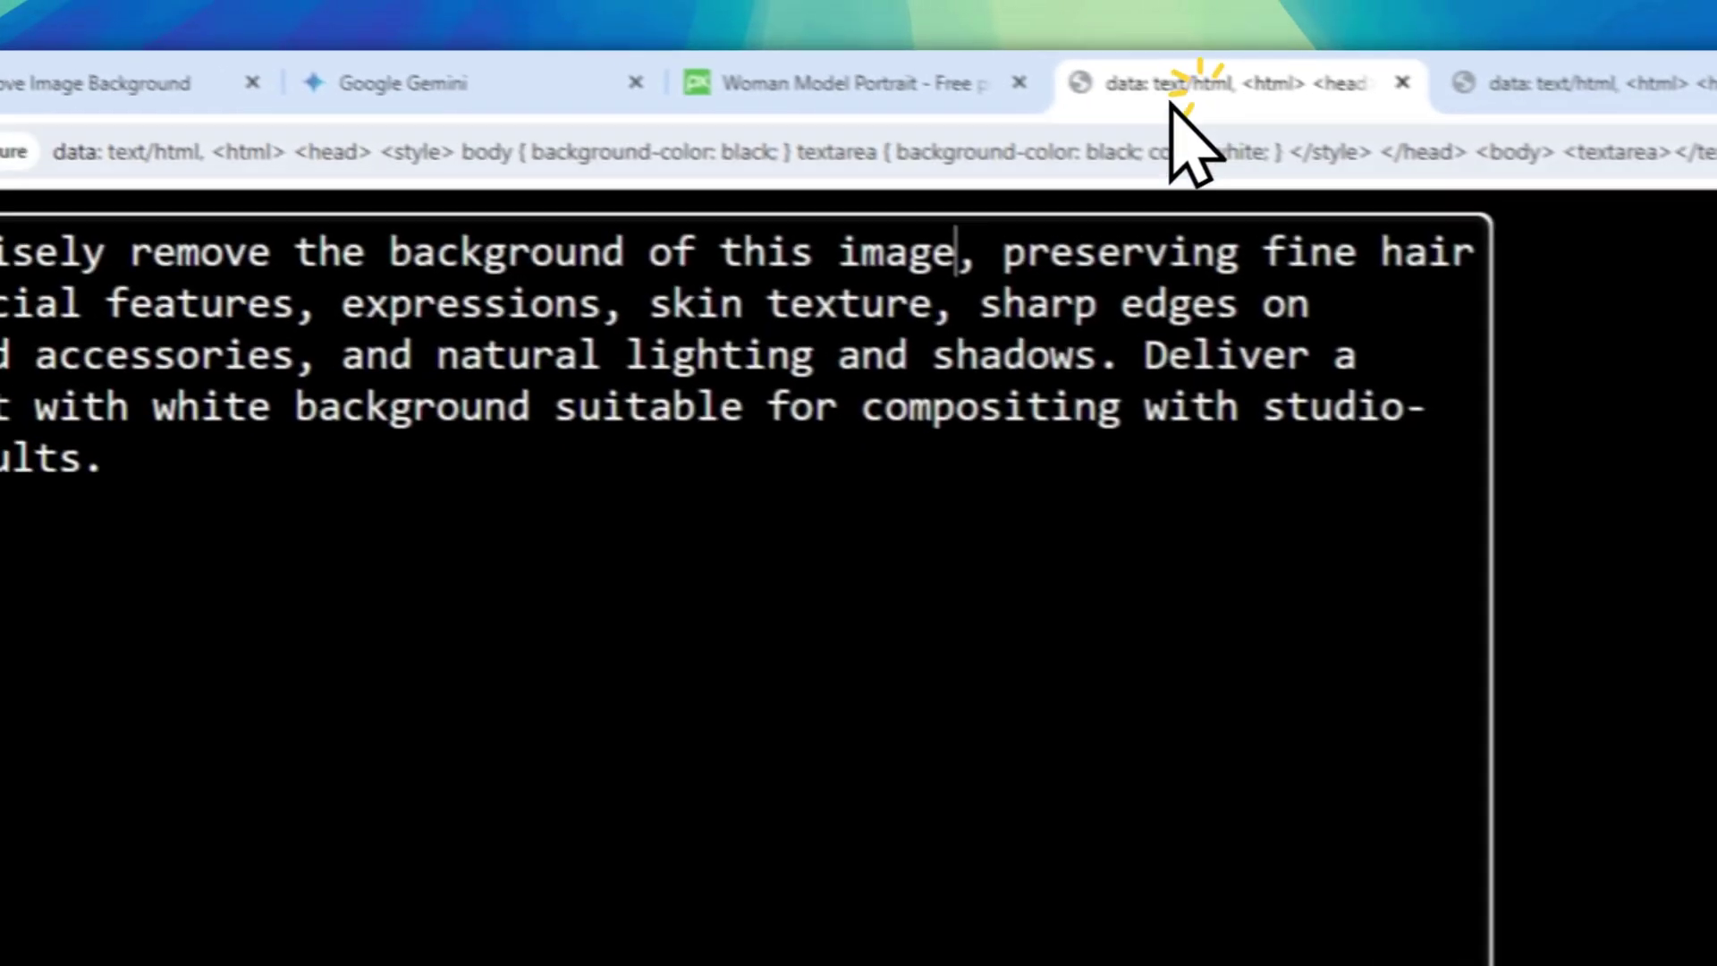
pyautogui.moveTo(599, 487); pyautogui.dragTo(76, 255)
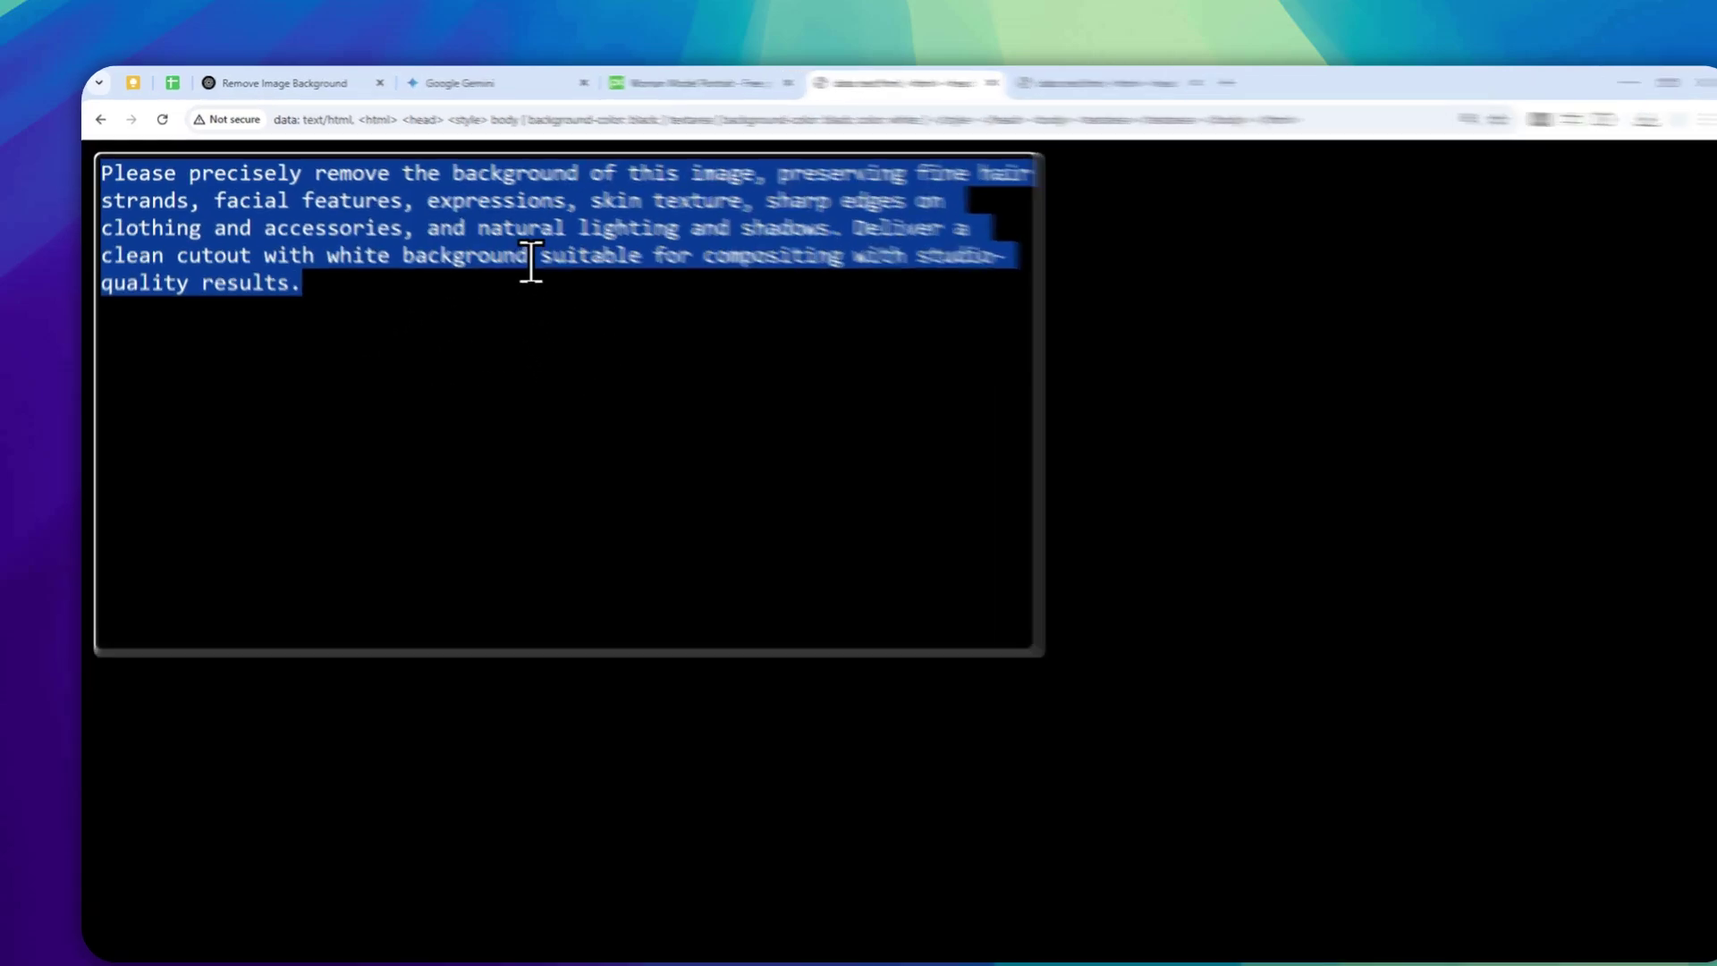
pyautogui.rightClick(487, 190)
pyautogui.click(536, 264)
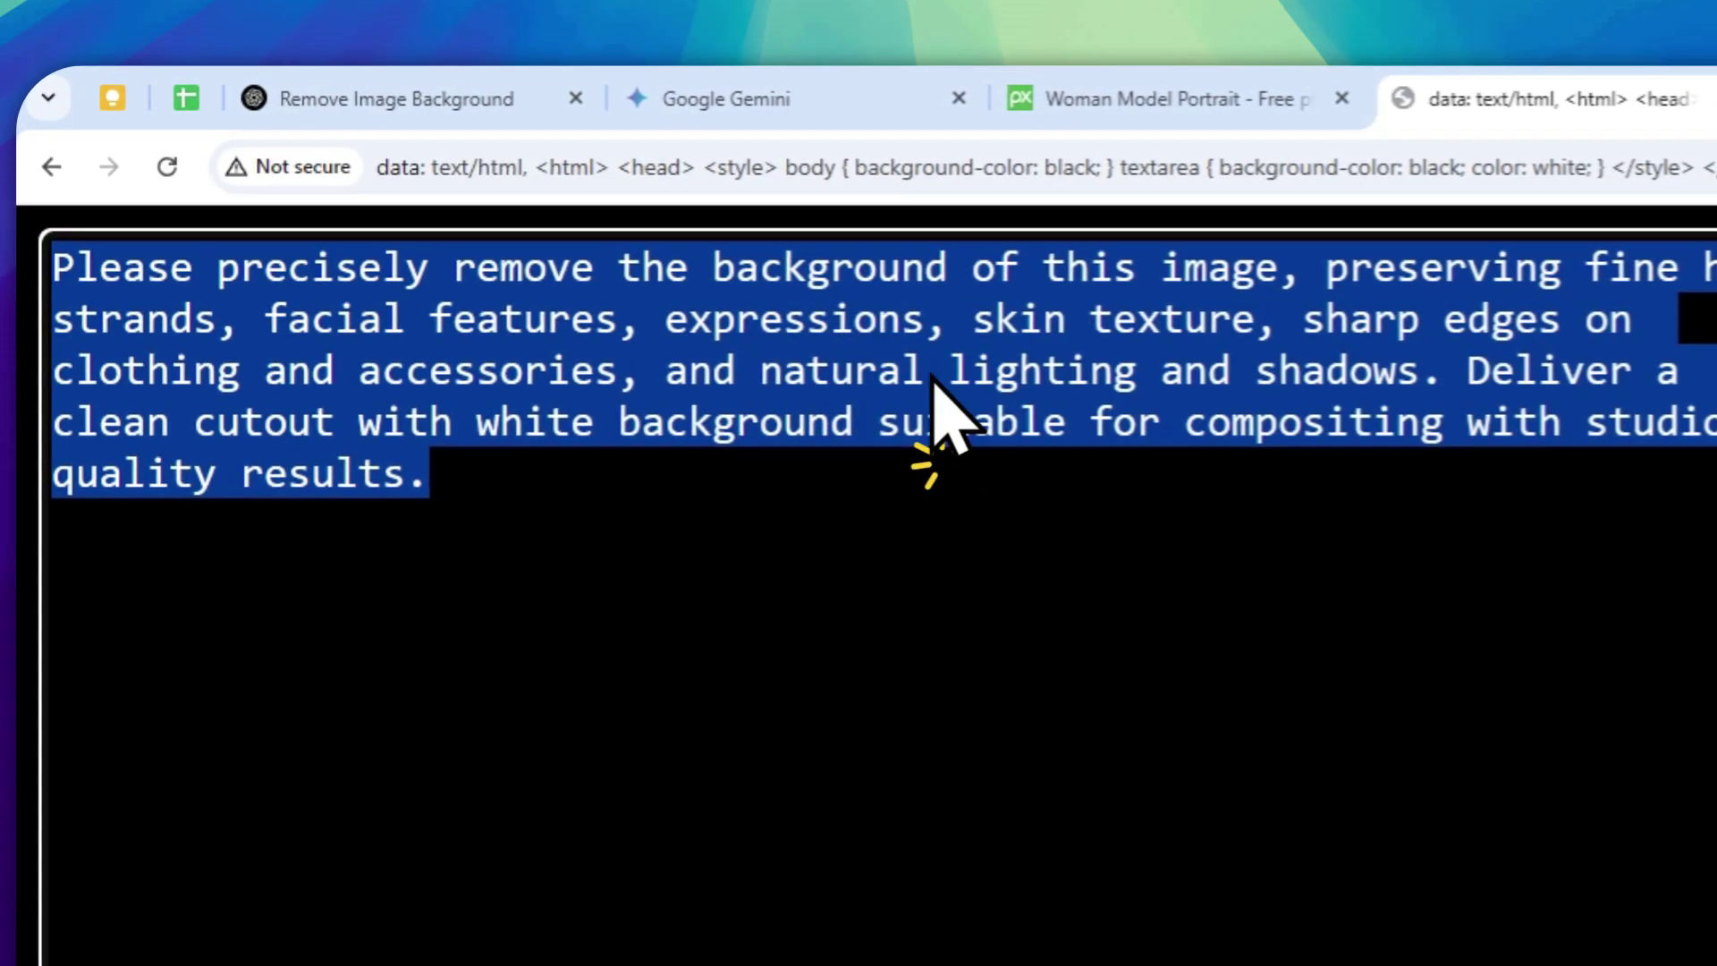
pyautogui.click(778, 98)
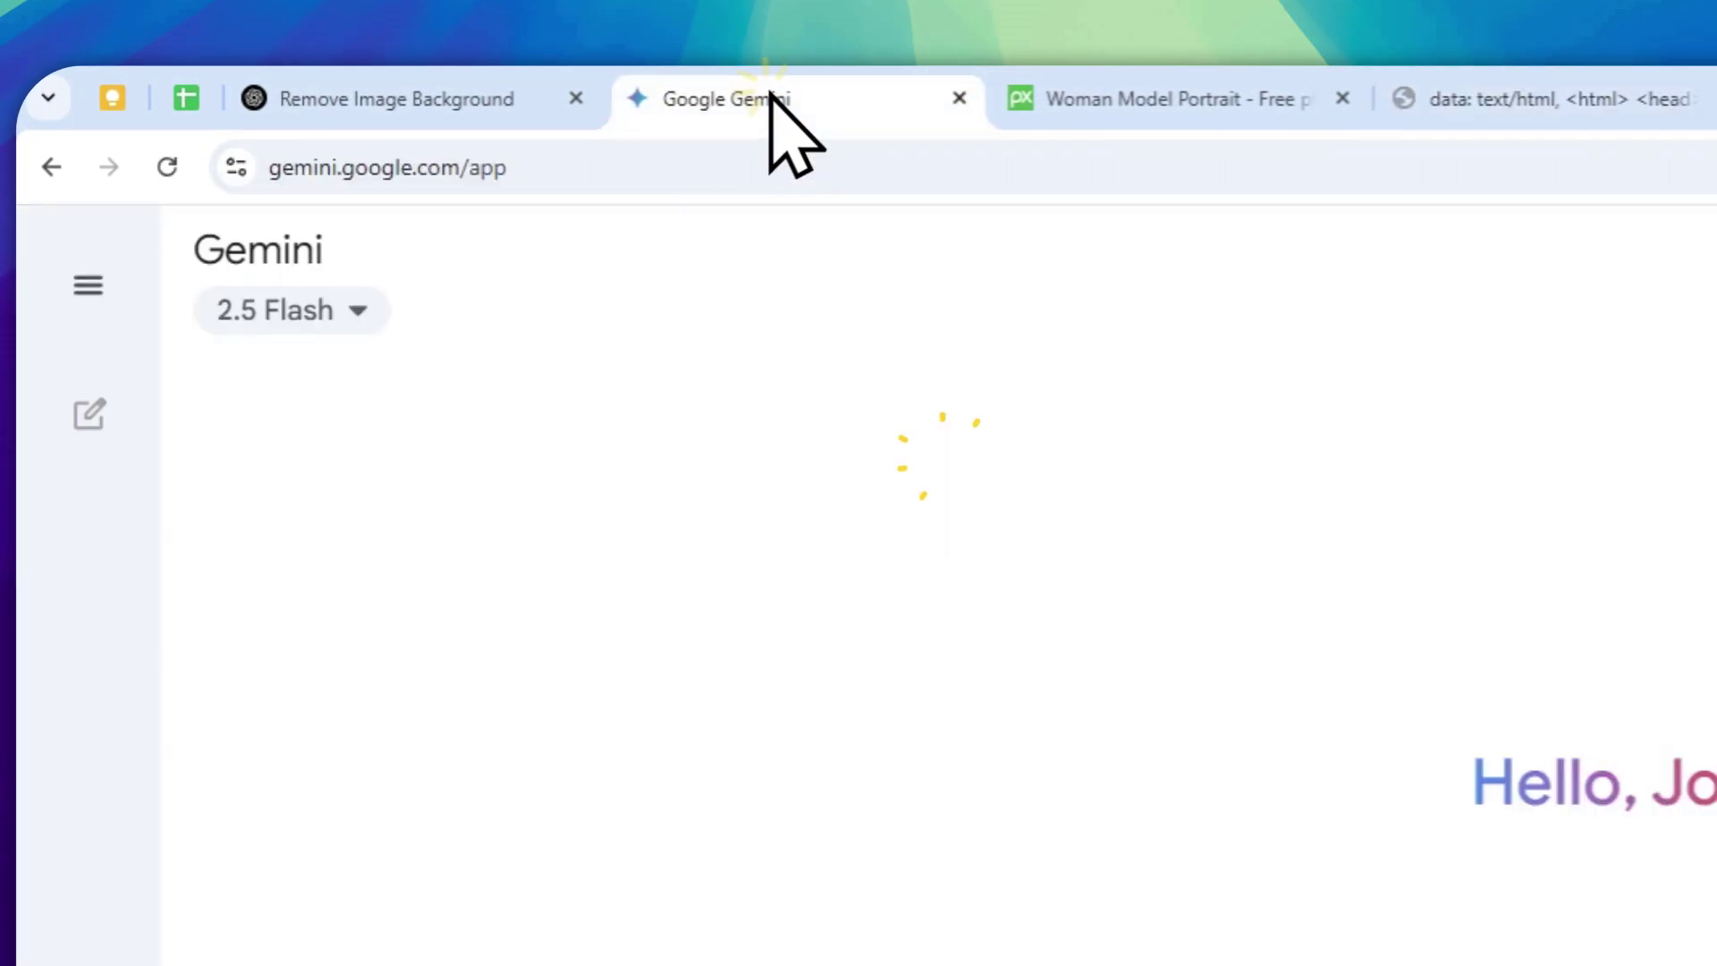
pyautogui.rightClick(671, 769)
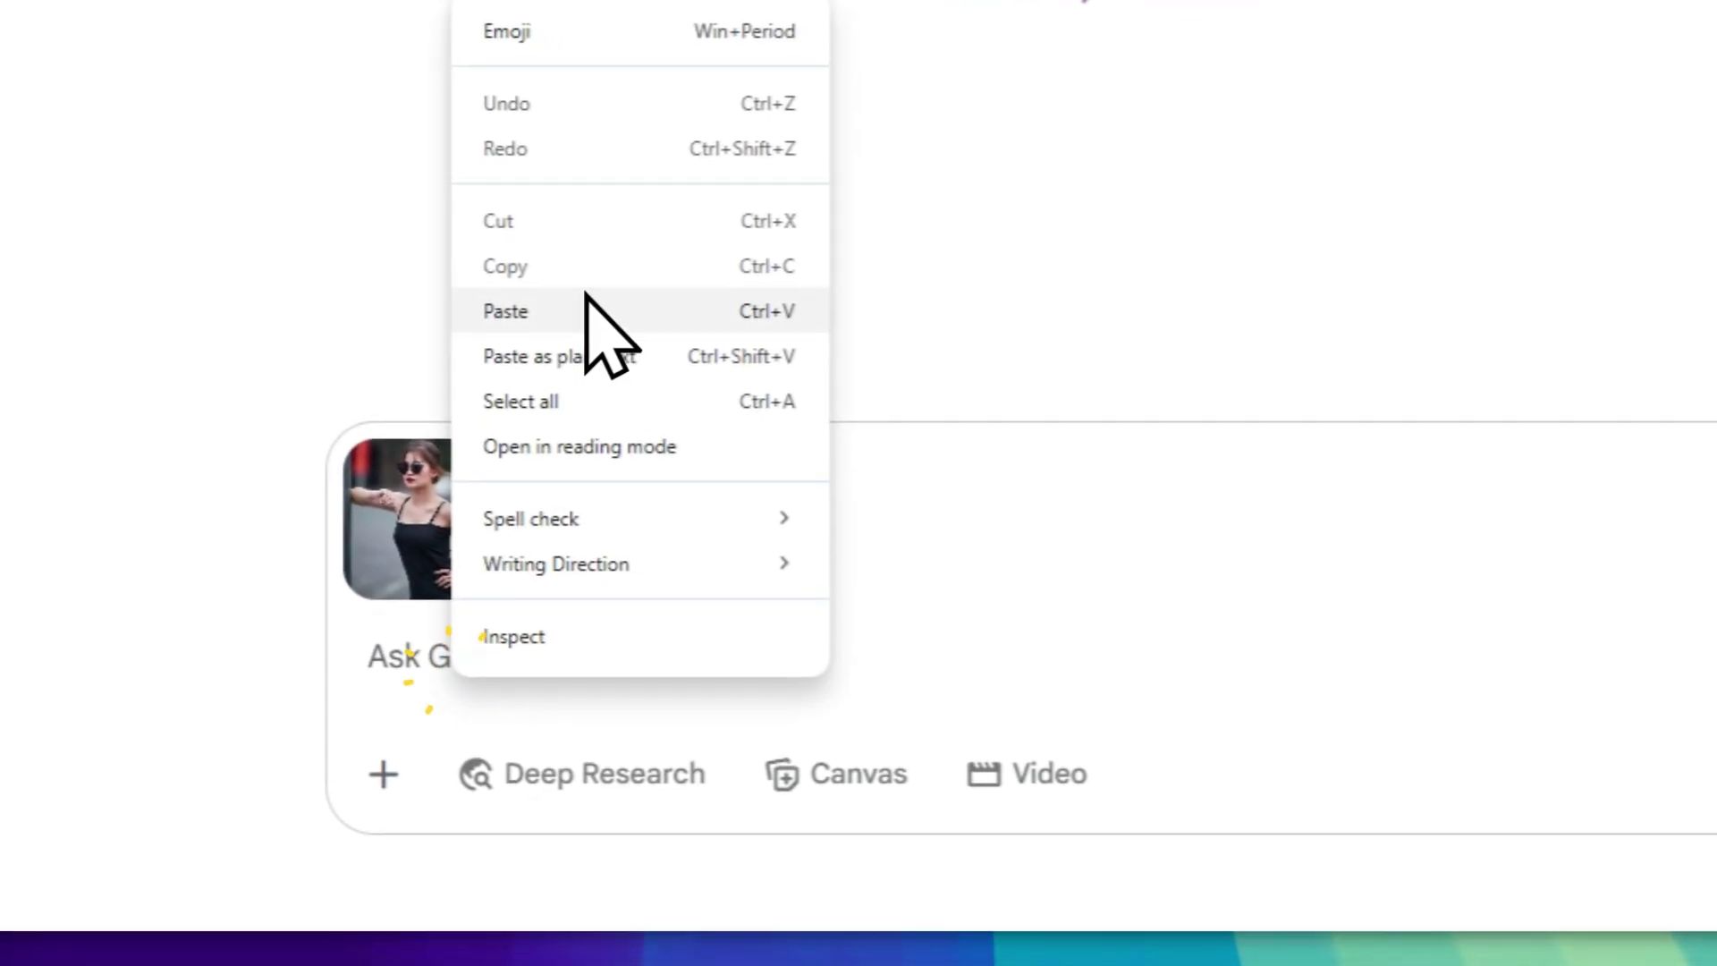
pyautogui.click(591, 319)
pyautogui.click(1225, 756)
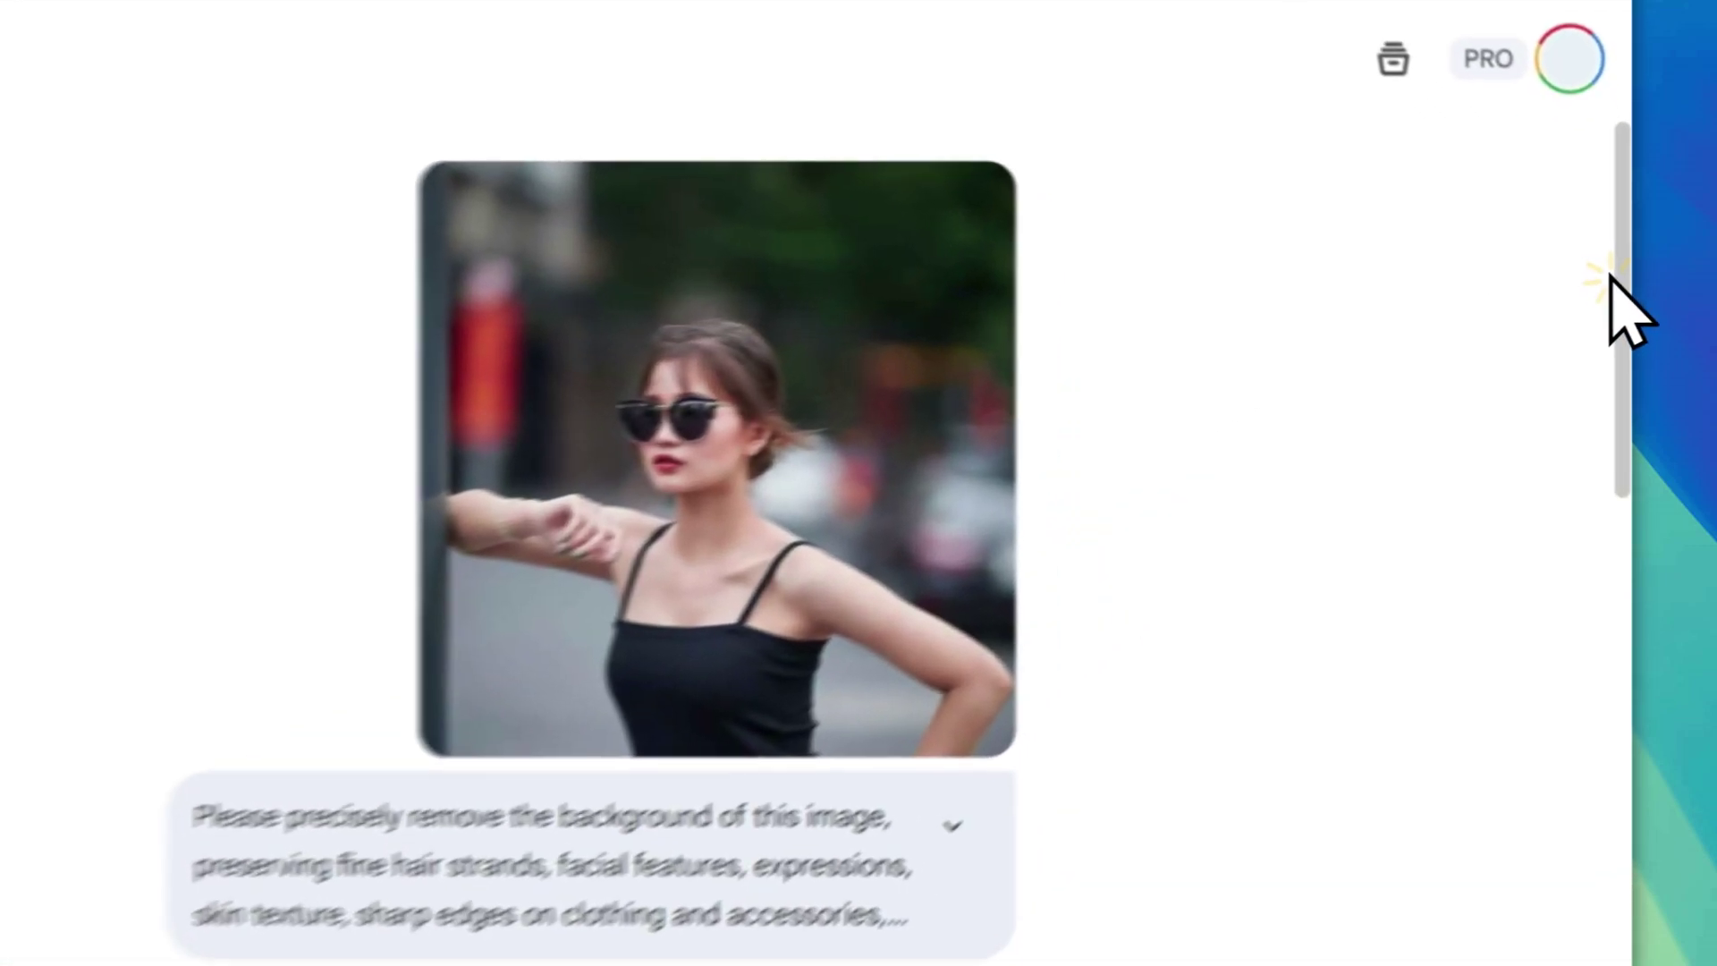
# Compare the generated cutout with the original portrait and have Gemini regenerate the response.
pyautogui.scroll(-10, 1601, 322)
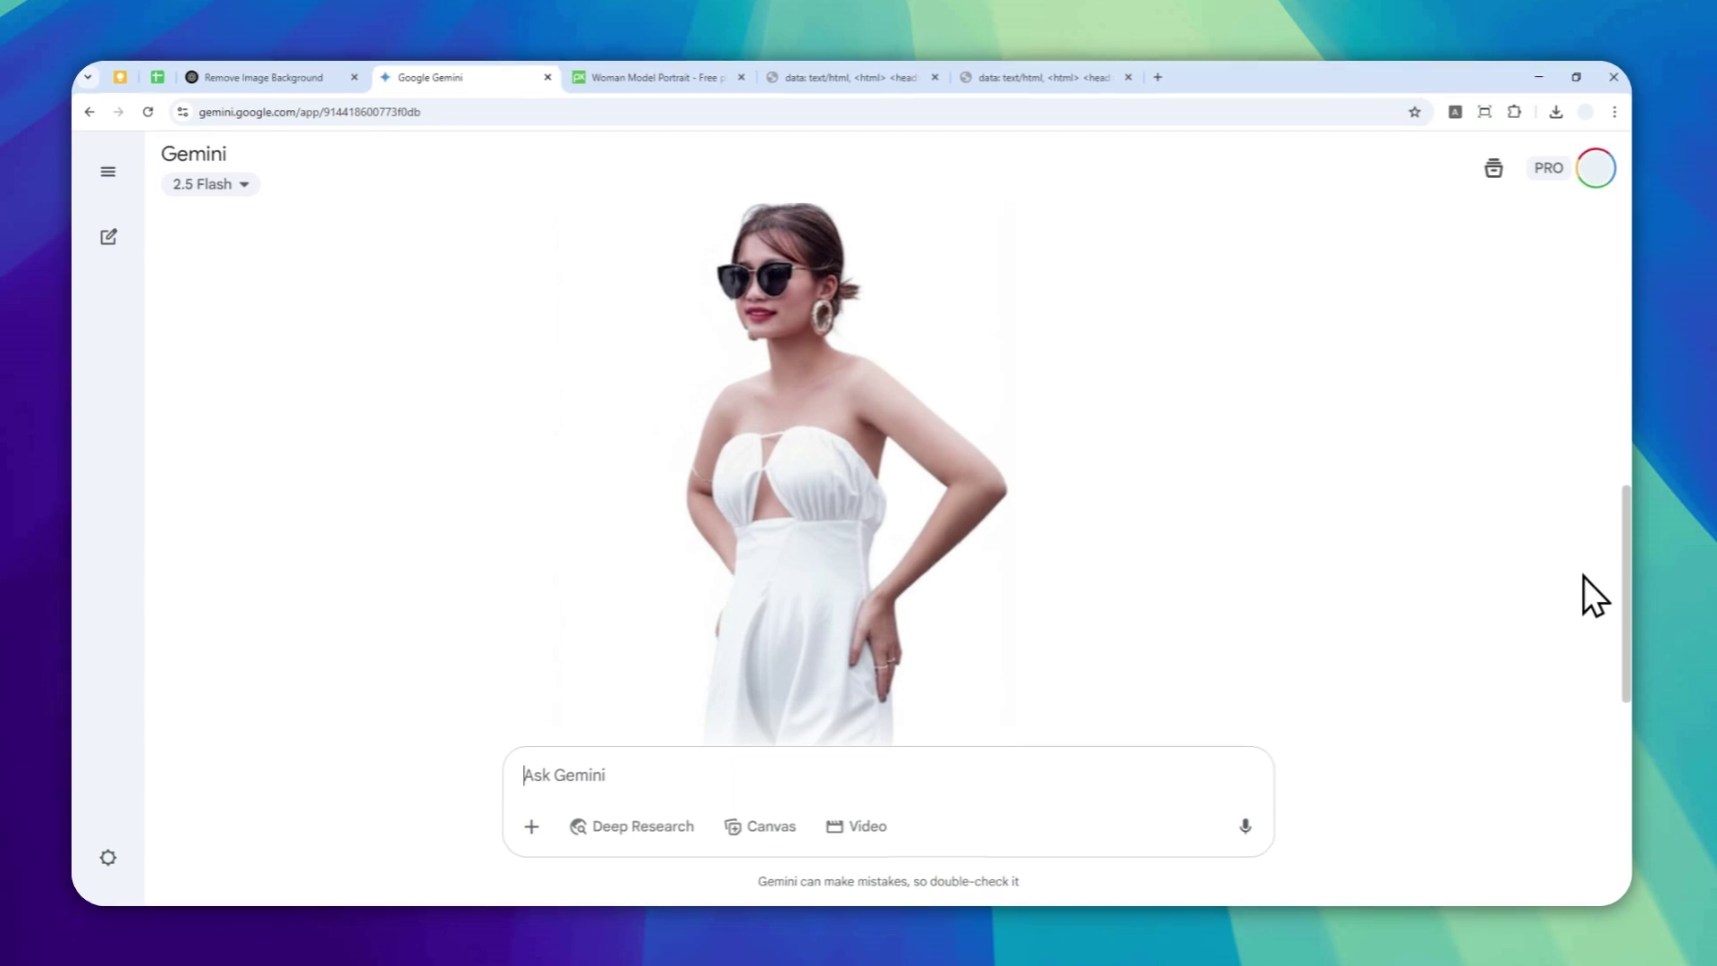
pyautogui.scroll(-2, 1579, 590)
pyautogui.scroll(7, 1572, 394)
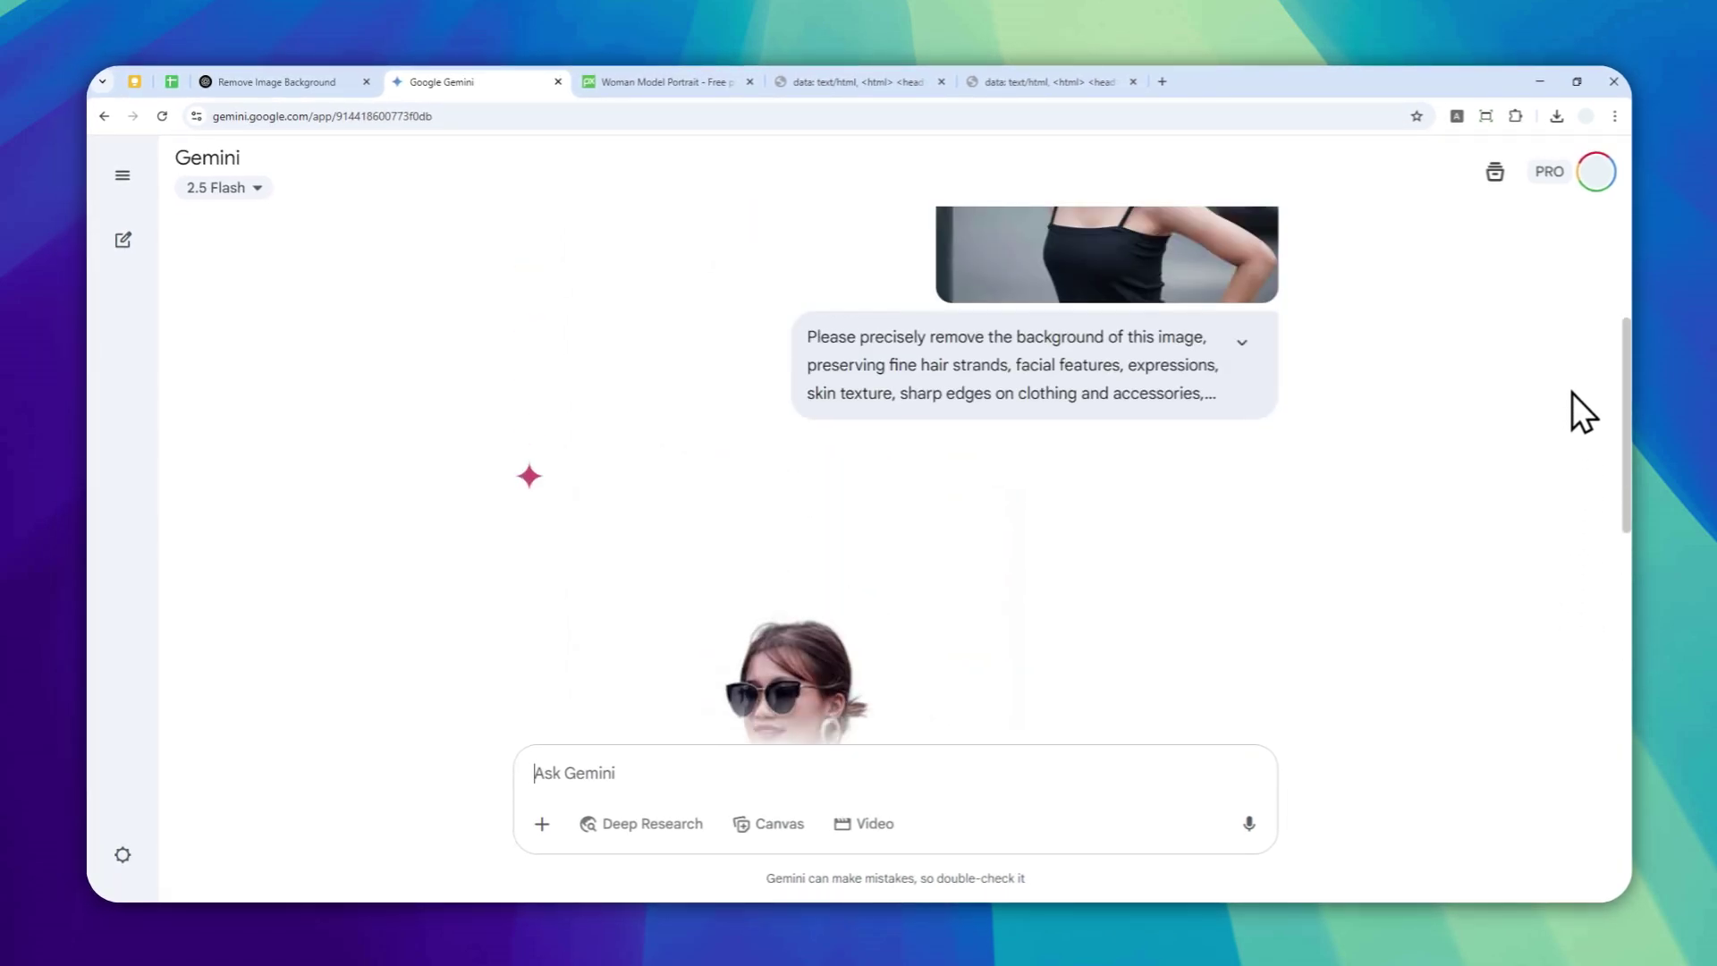
pyautogui.scroll(-6, 1569, 581)
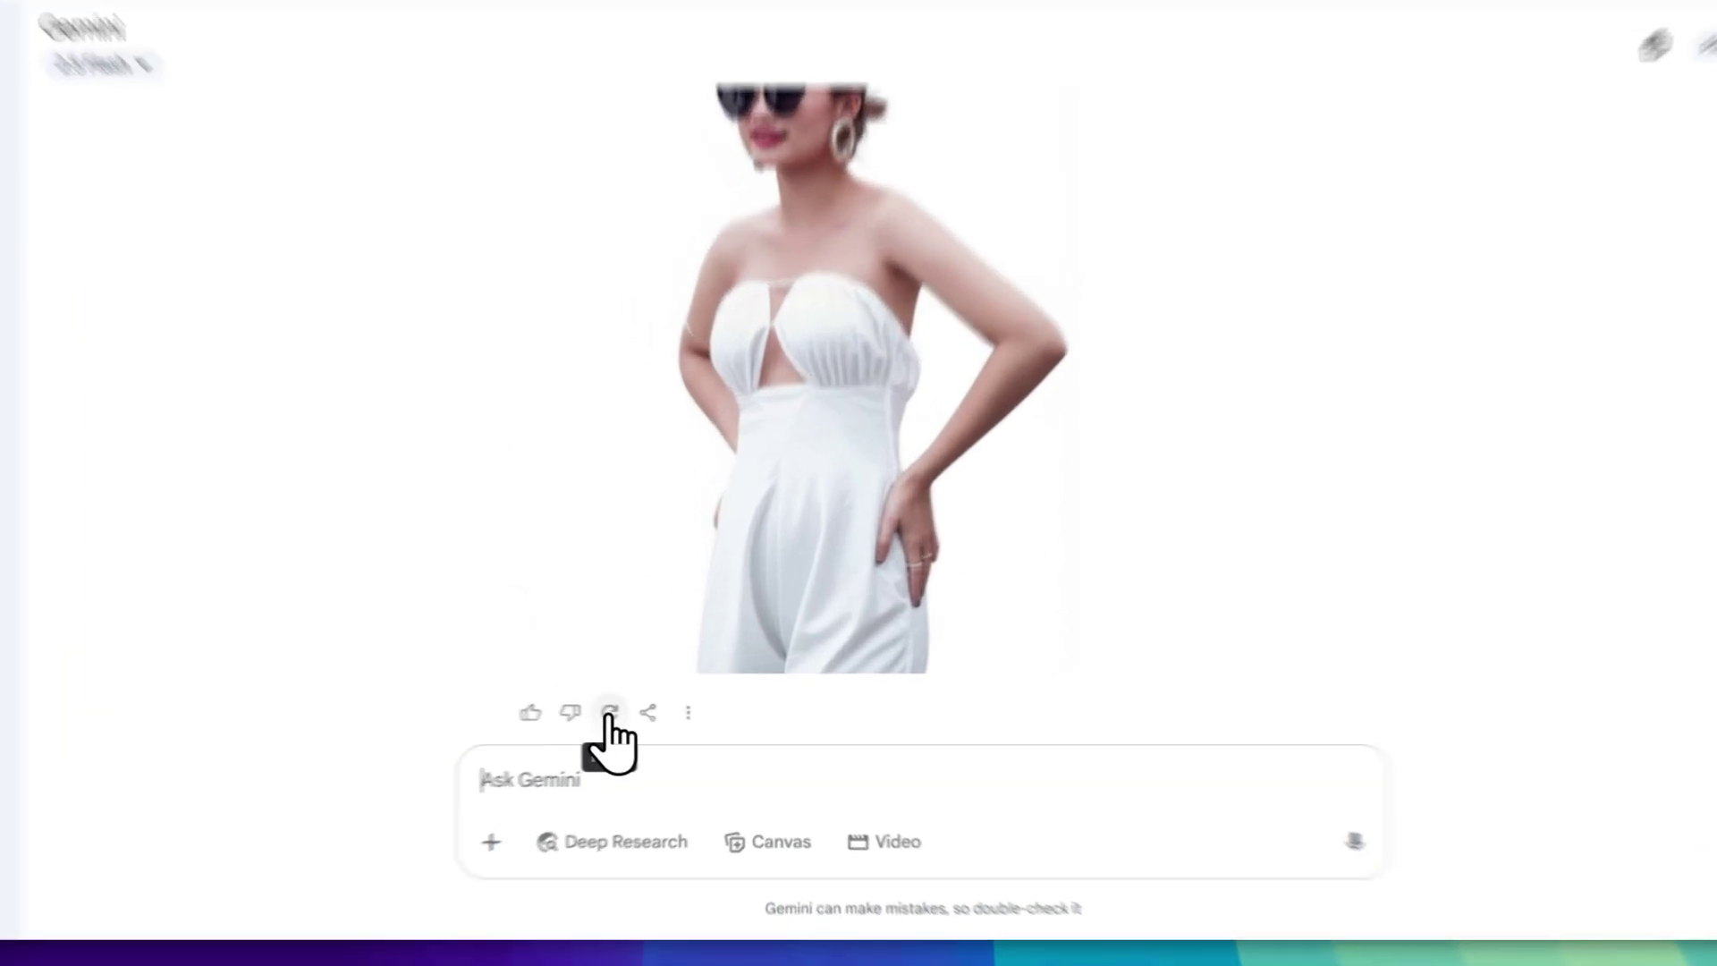
pyautogui.click(639, 717)
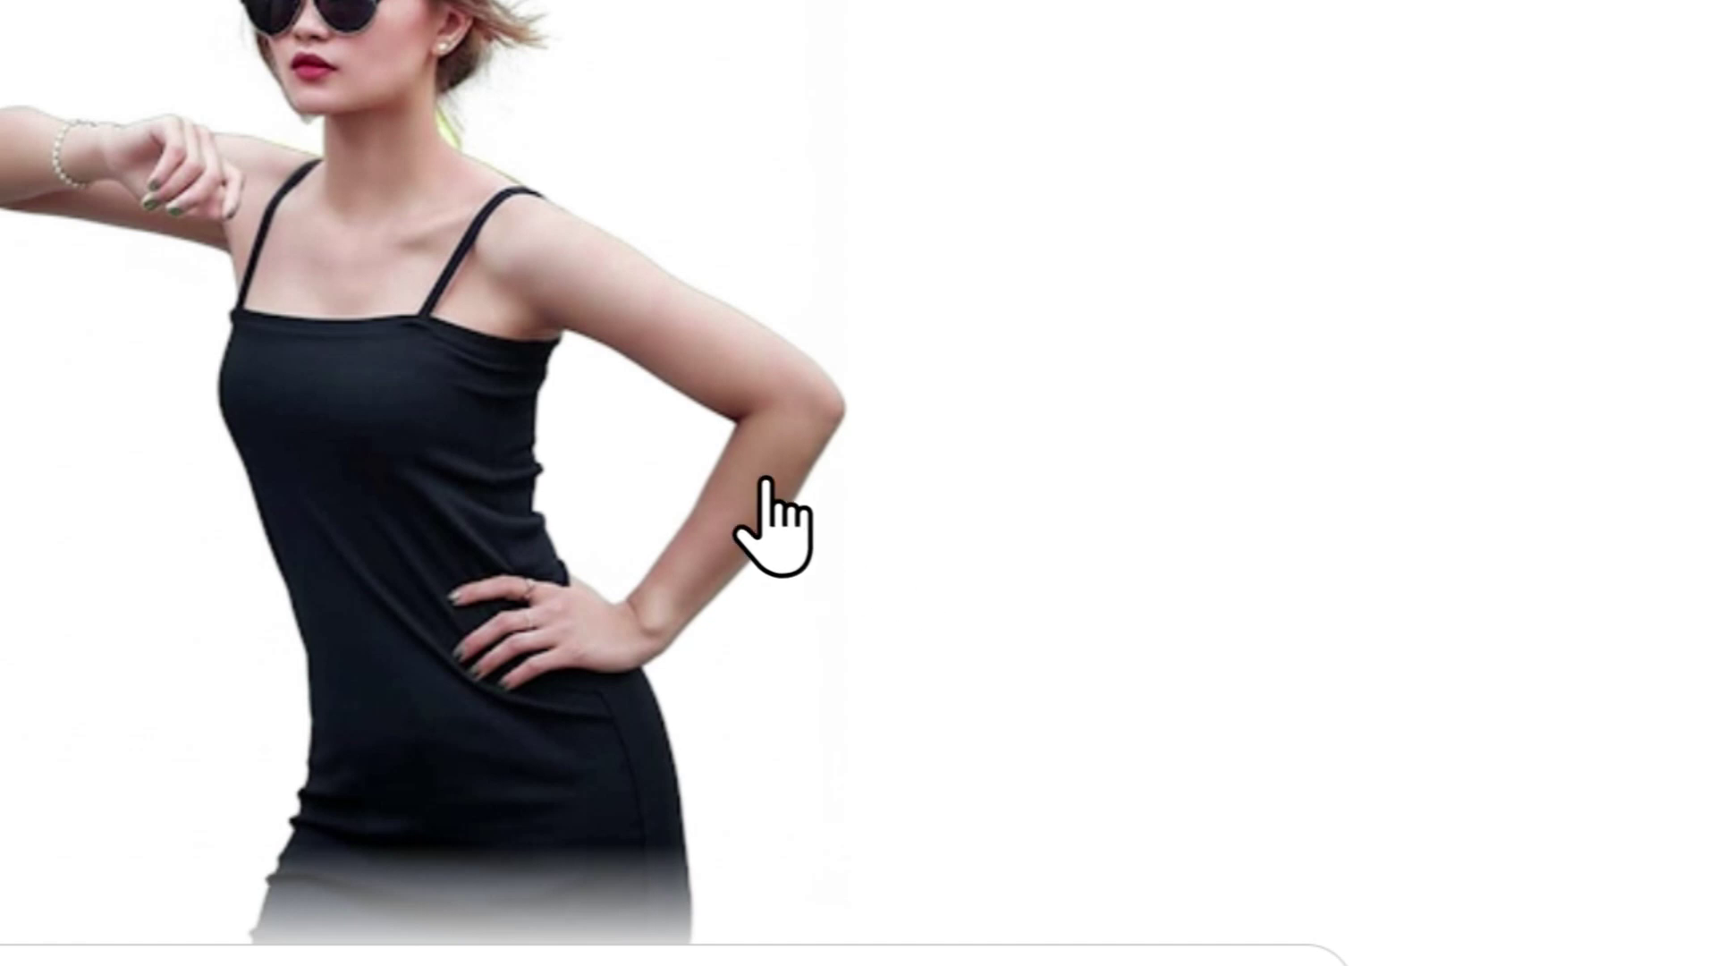
# Check the regenerated cutout at full size, close it, and set the Gemini theme to Dark.
pyautogui.click(525, 345)
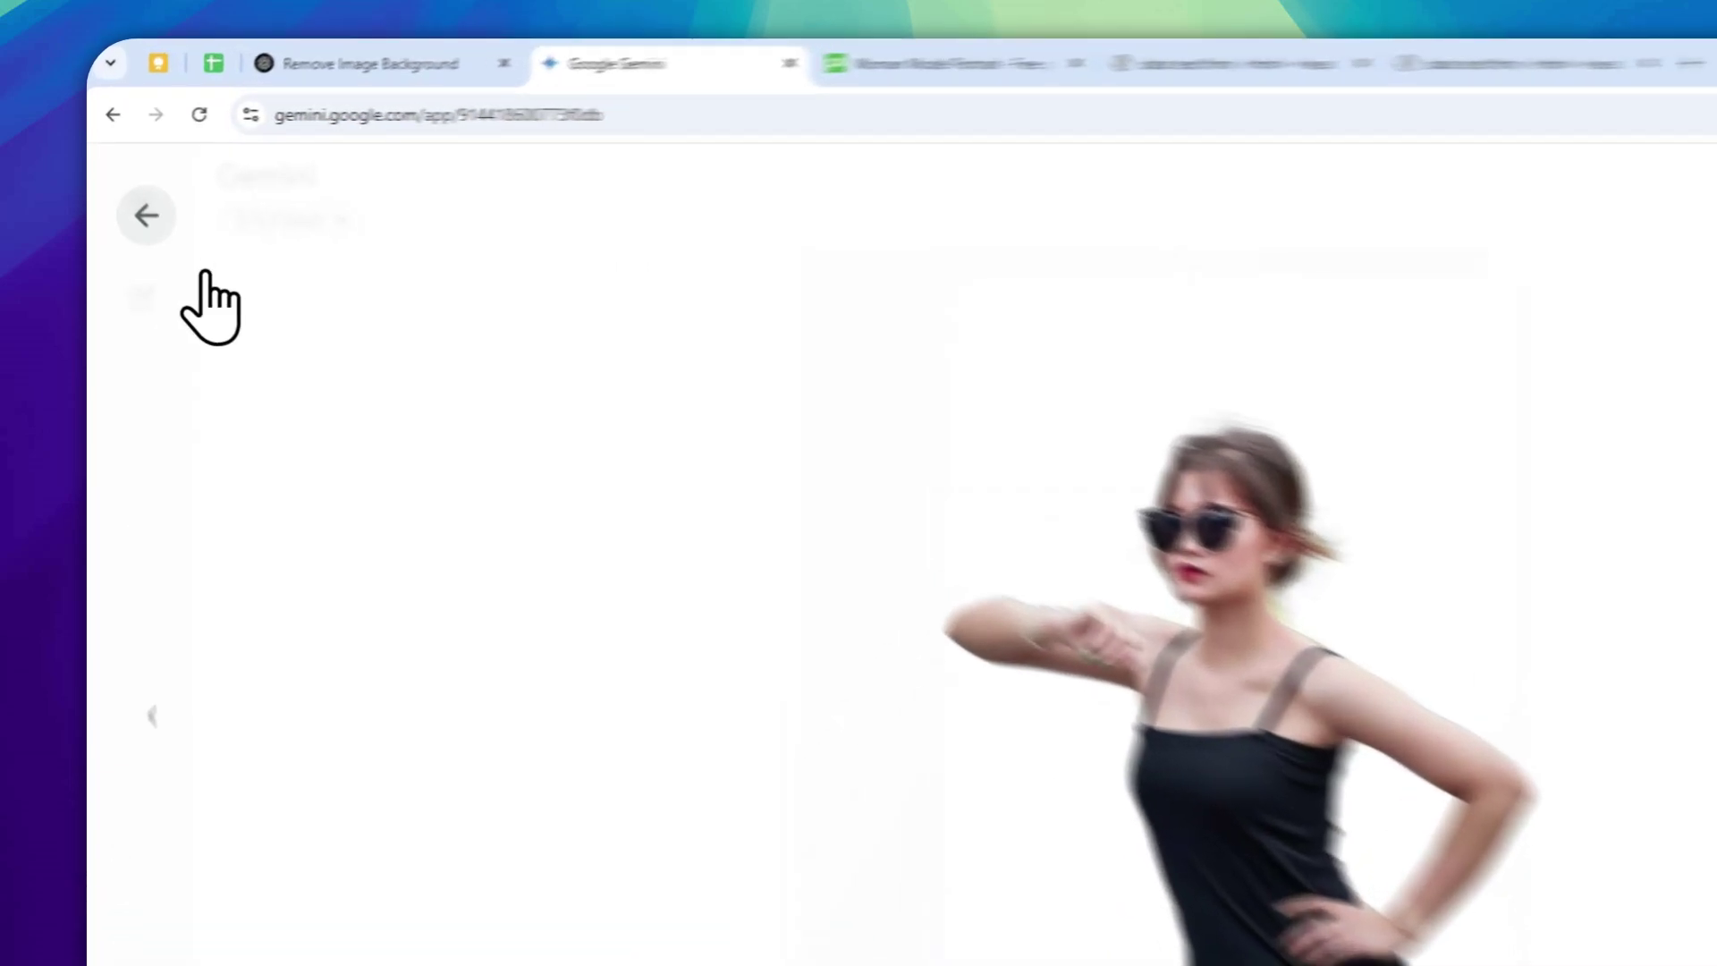
pyautogui.click(126, 183)
pyautogui.moveTo(112, 853)
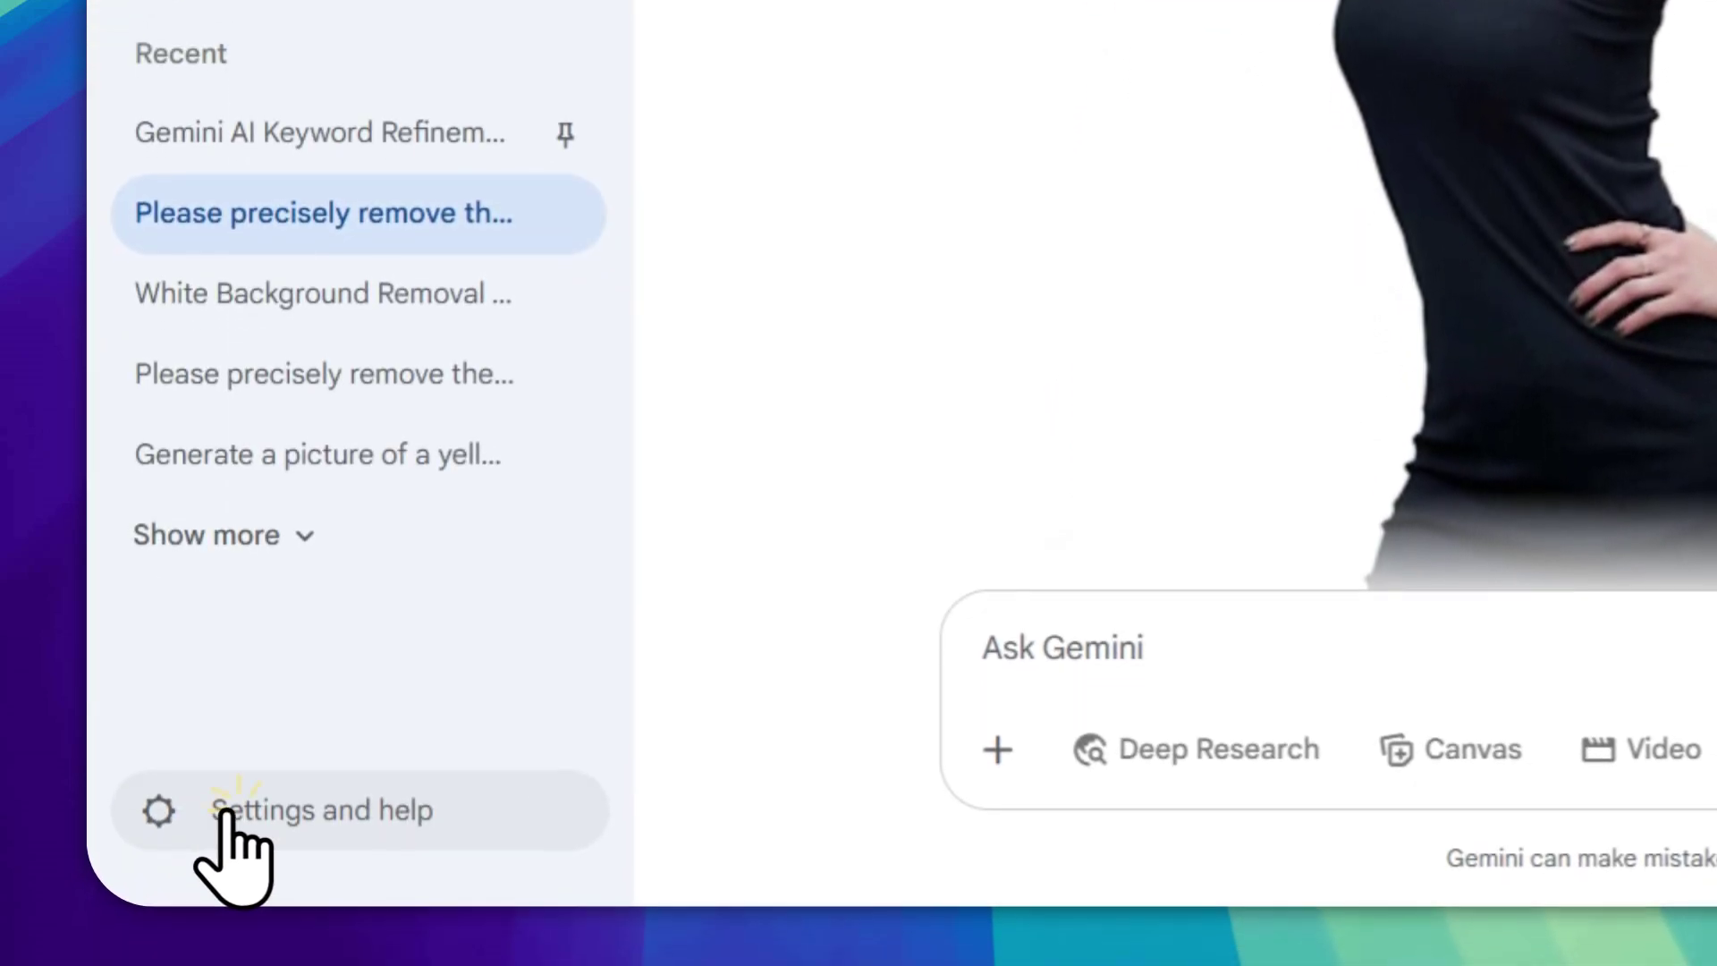
pyautogui.click(214, 845)
pyautogui.moveTo(724, 418)
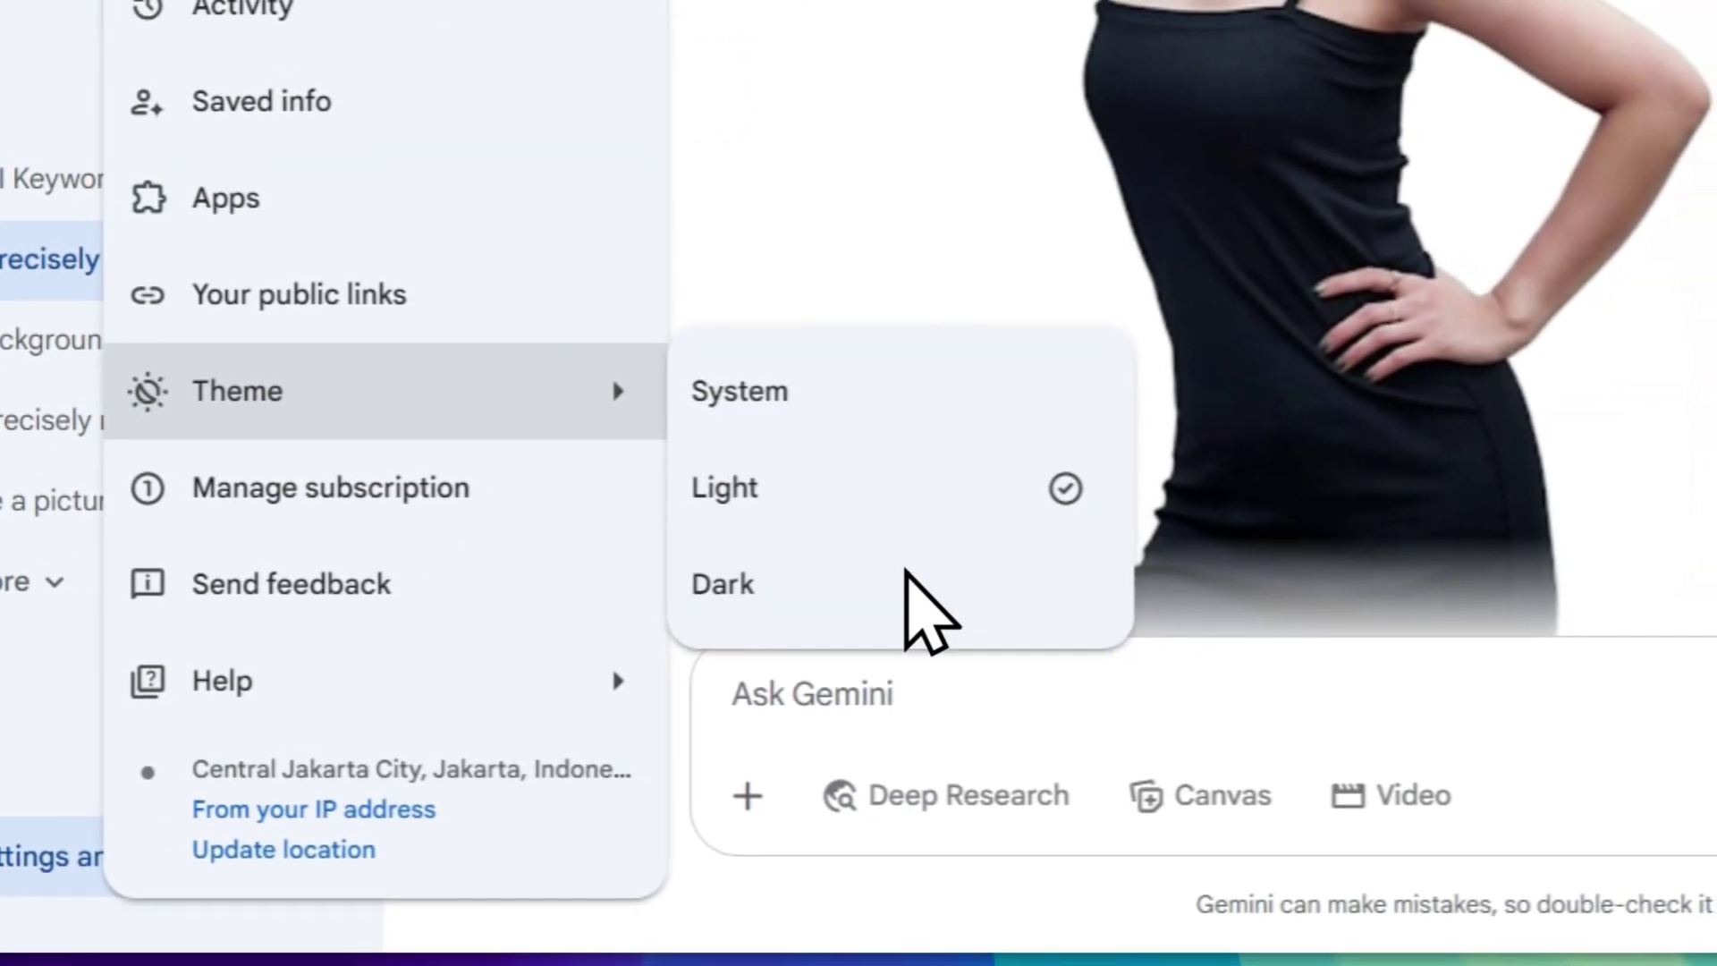
pyautogui.click(953, 617)
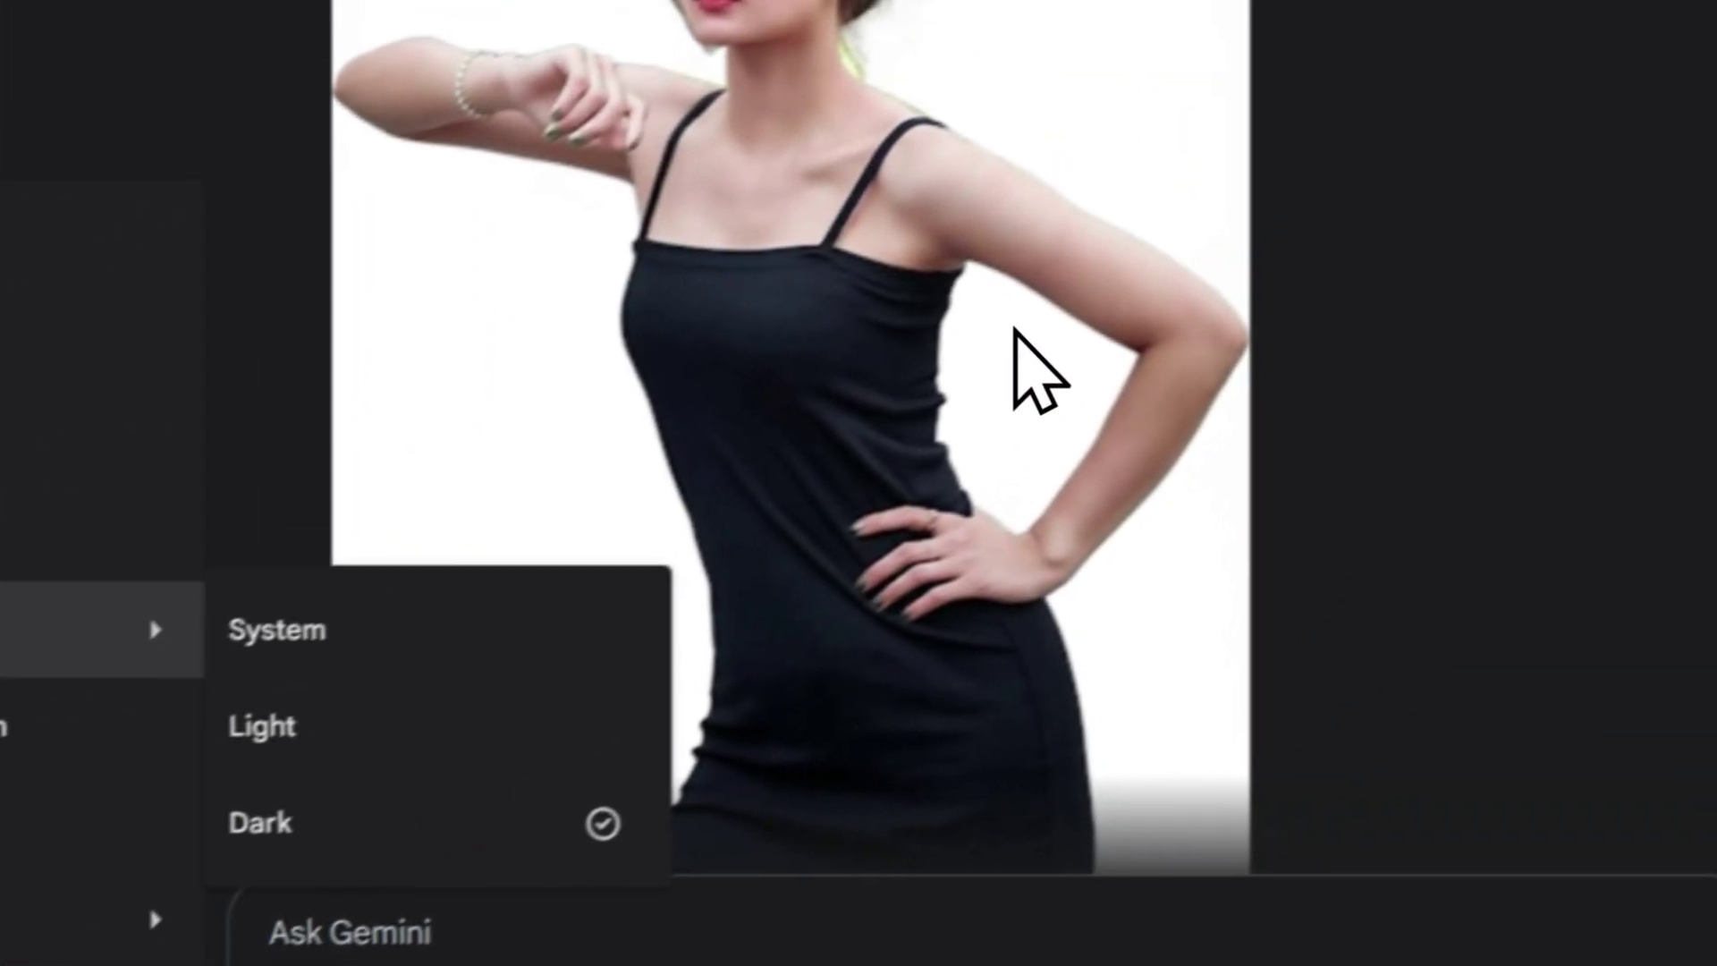
# Check the full-size cutout against the dark interface, close it, and set the theme back to Light.
pyautogui.click(1015, 330)
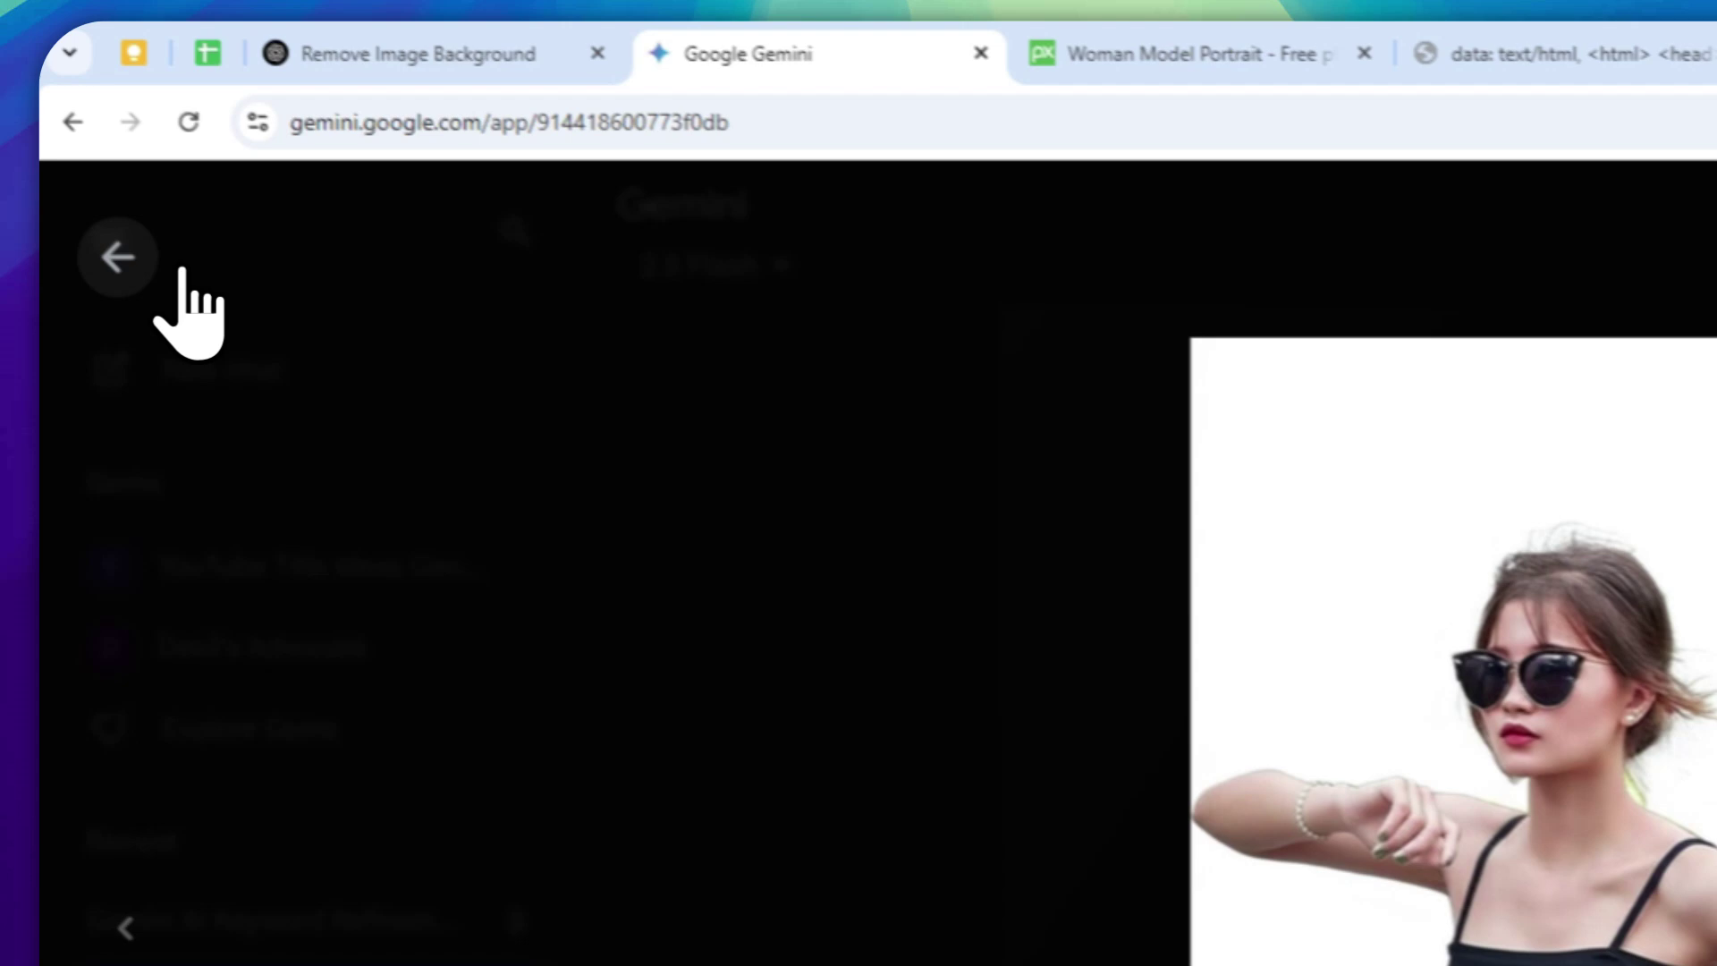
pyautogui.click(179, 268)
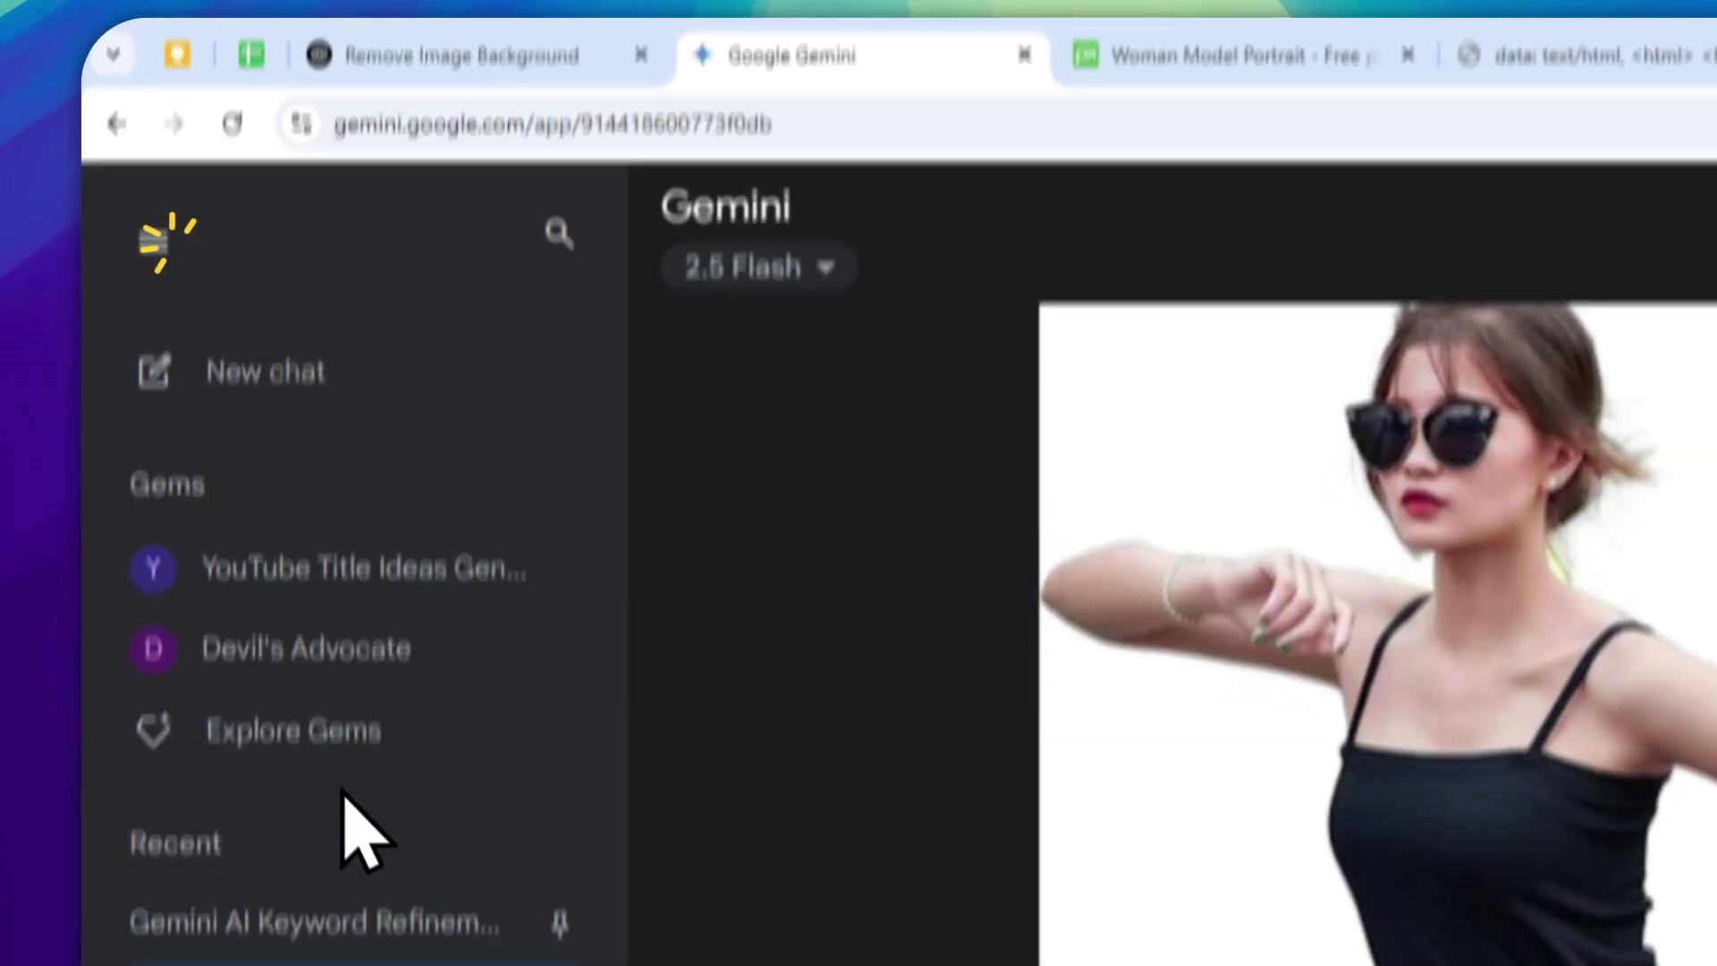
pyautogui.click(372, 886)
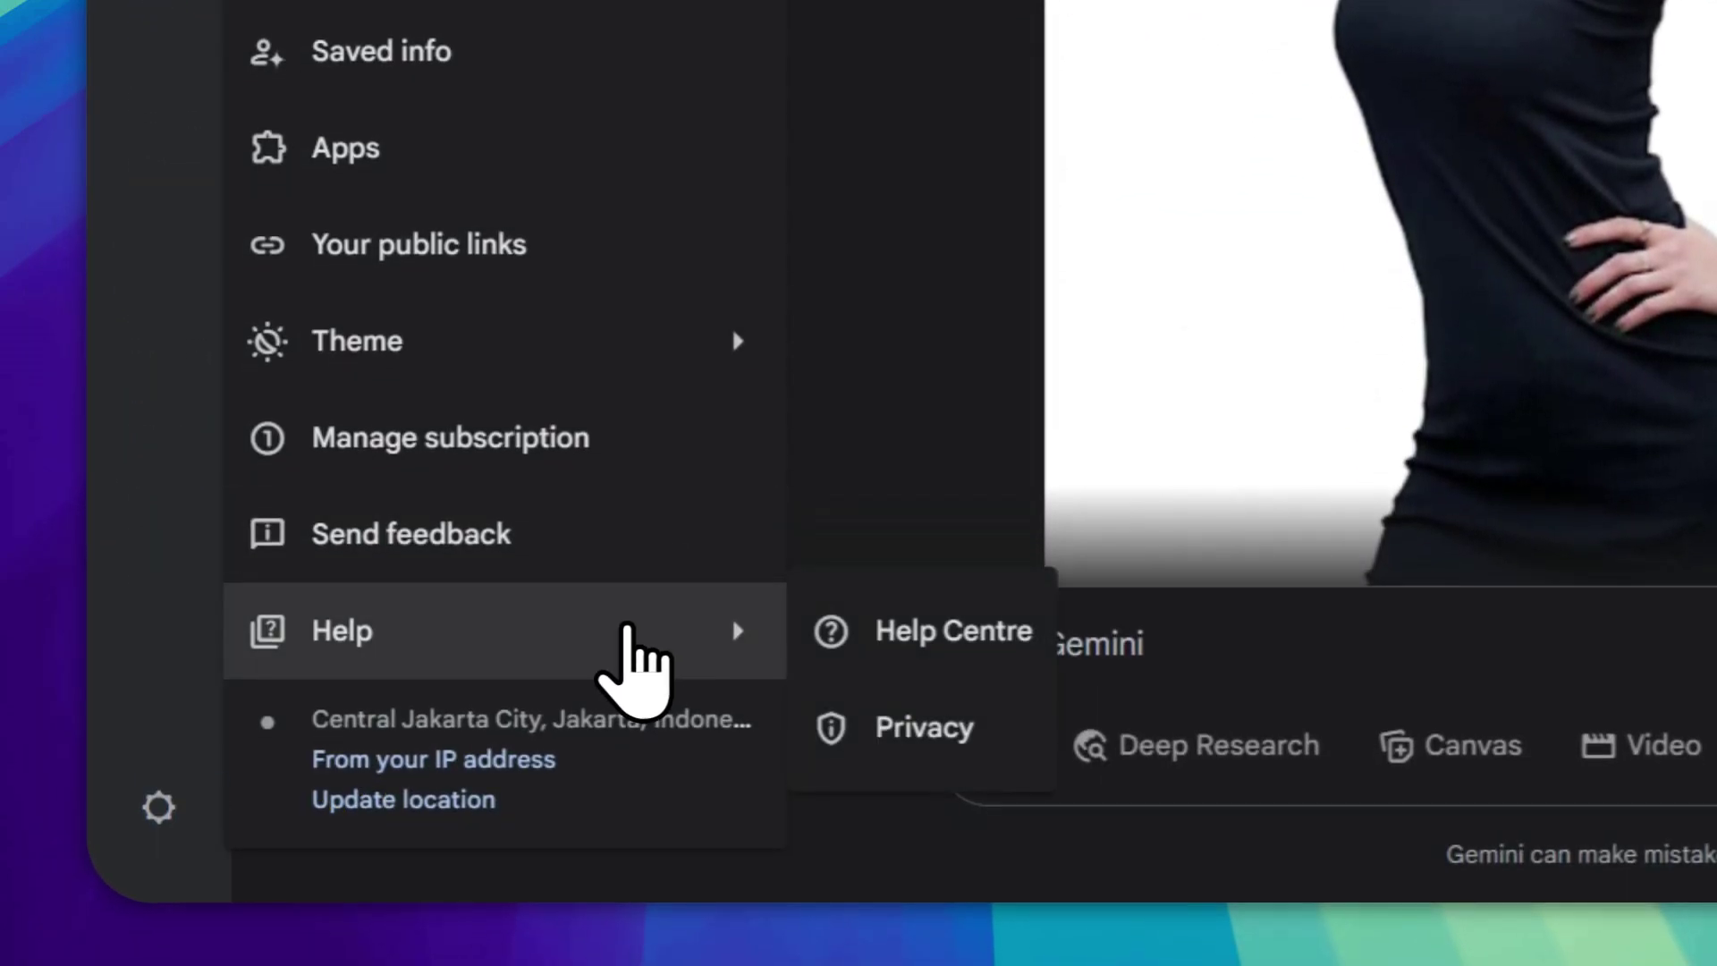
pyautogui.moveTo(617, 358)
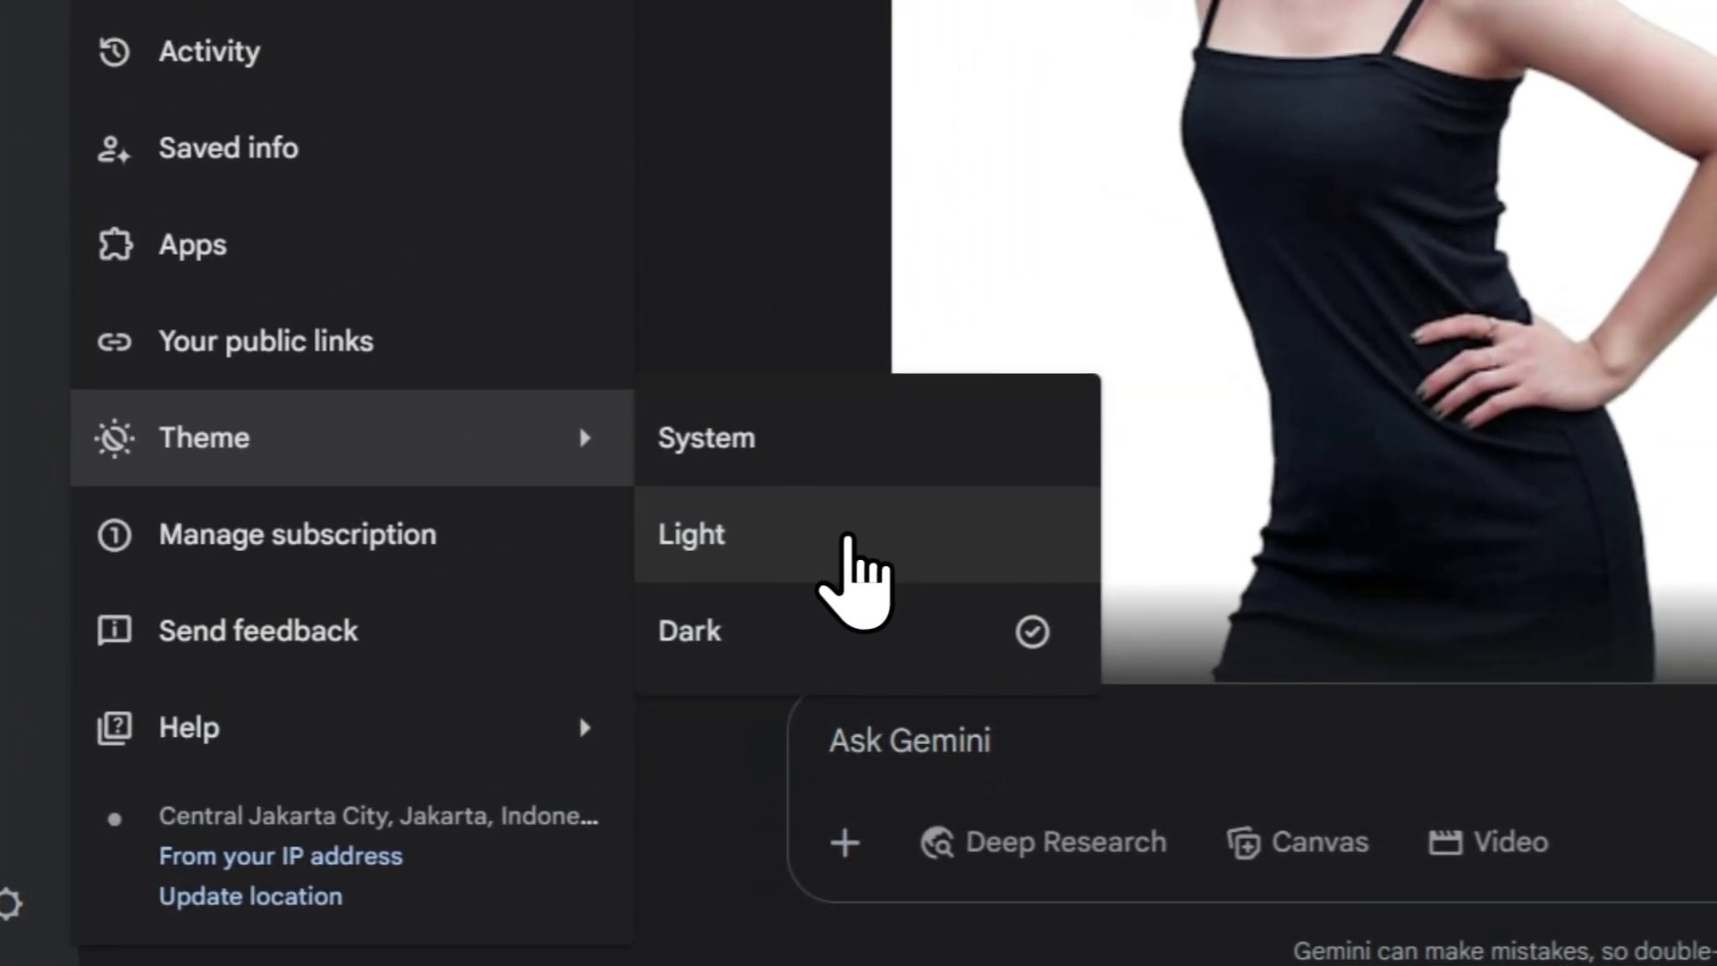
pyautogui.click(849, 537)
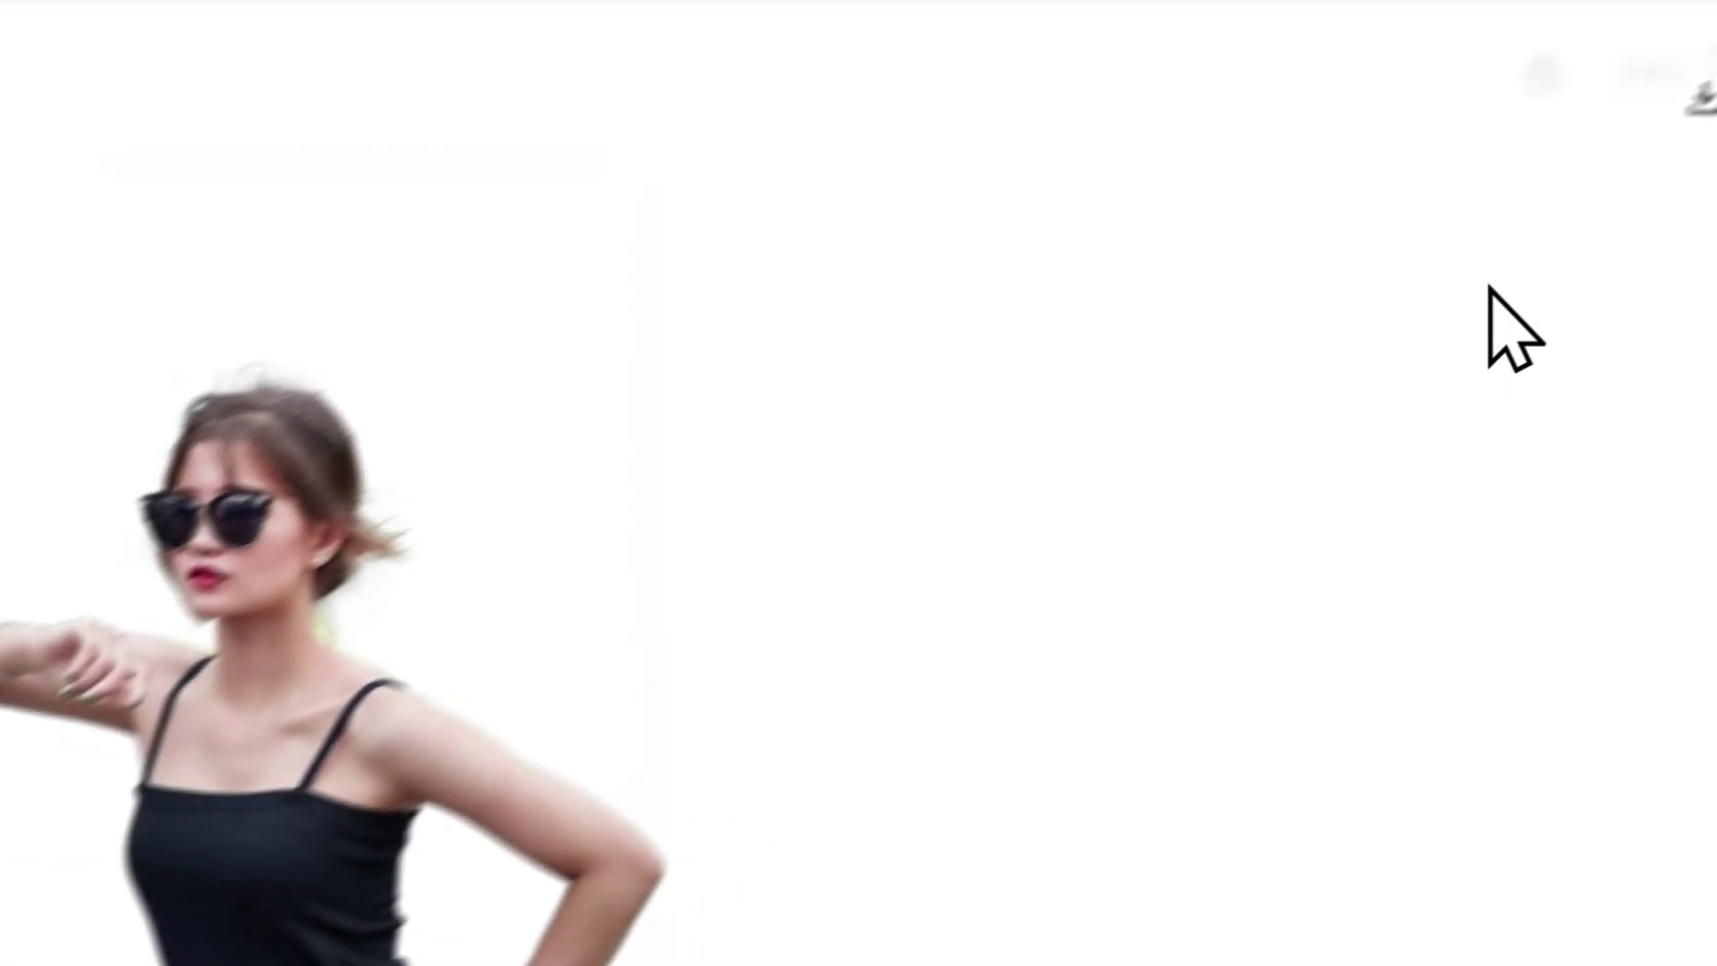
# Download the full-size cutout image and return to the chat.
pyautogui.click(1699, 96)
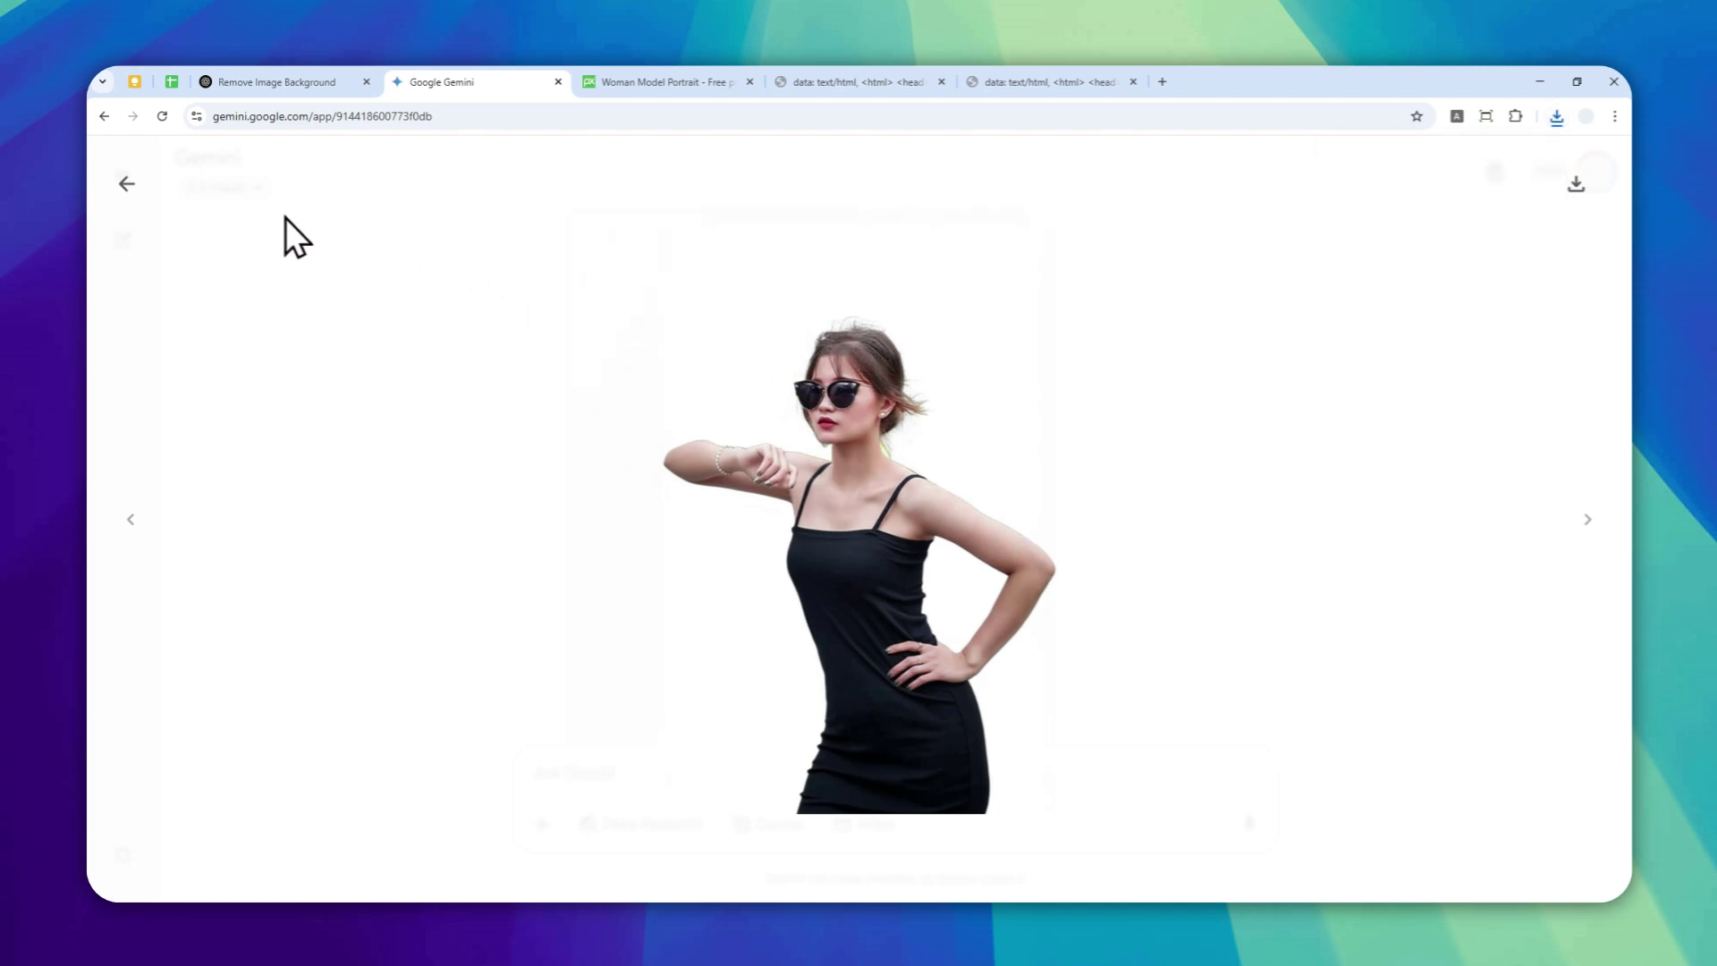
pyautogui.click(126, 183)
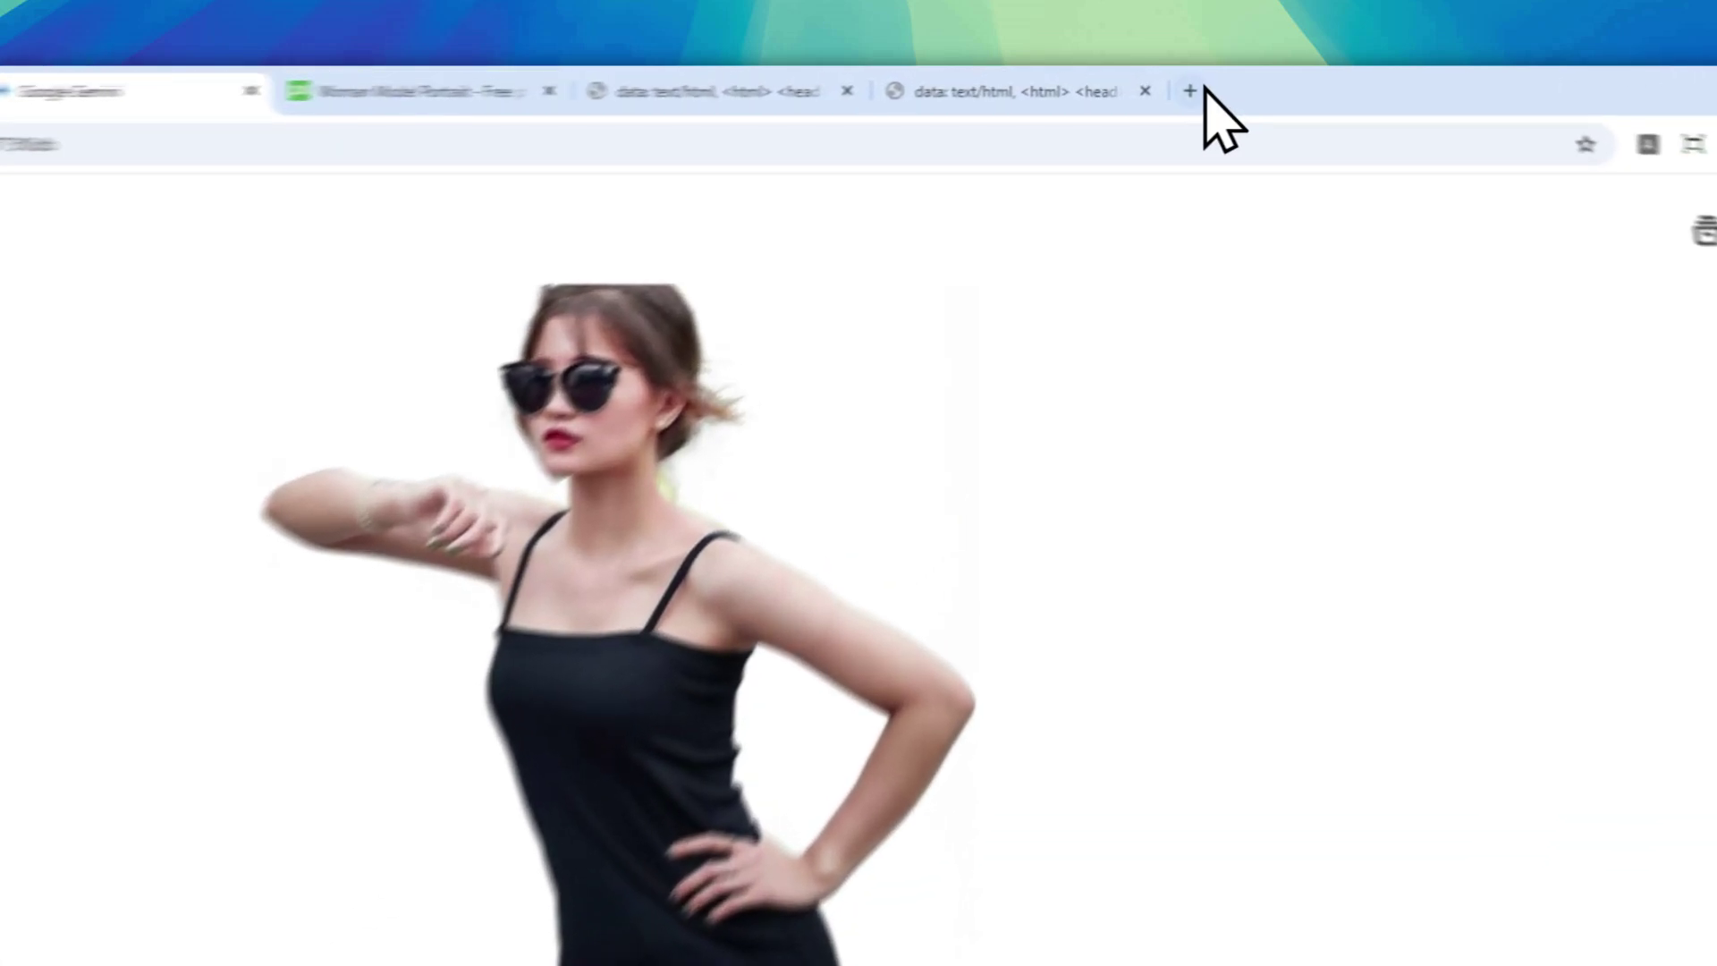
# Open gemini.google.com in a new browser tab.
pyautogui.click(1161, 81)
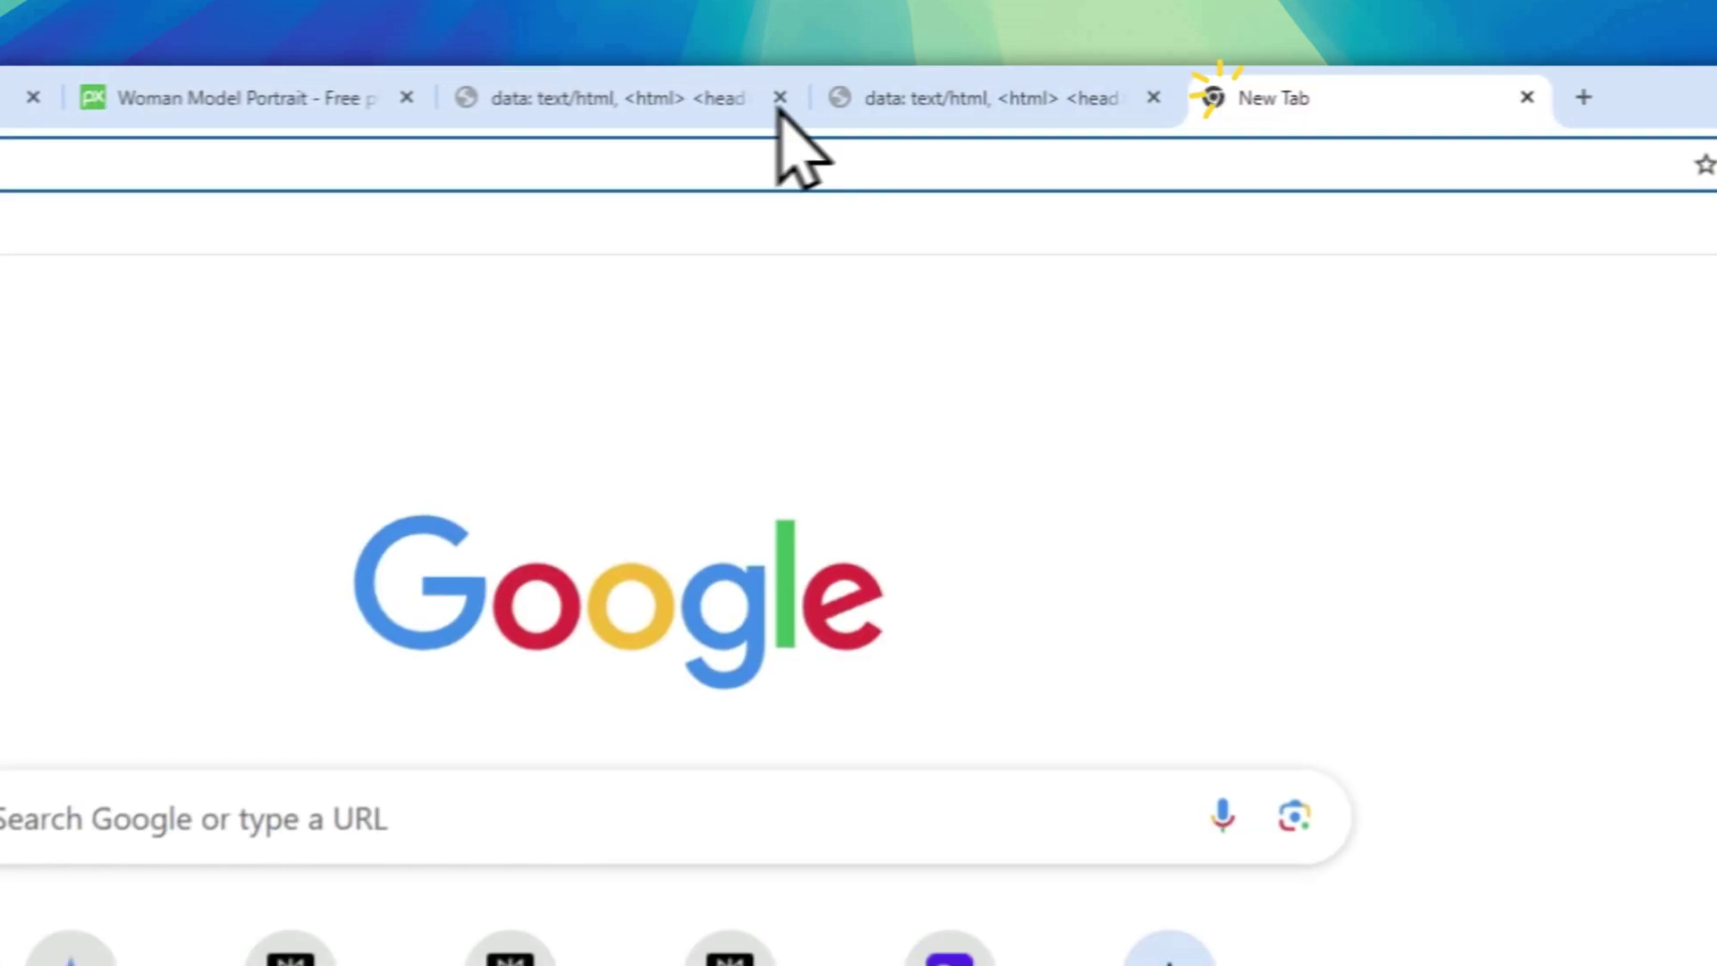
pyautogui.write('gemi')
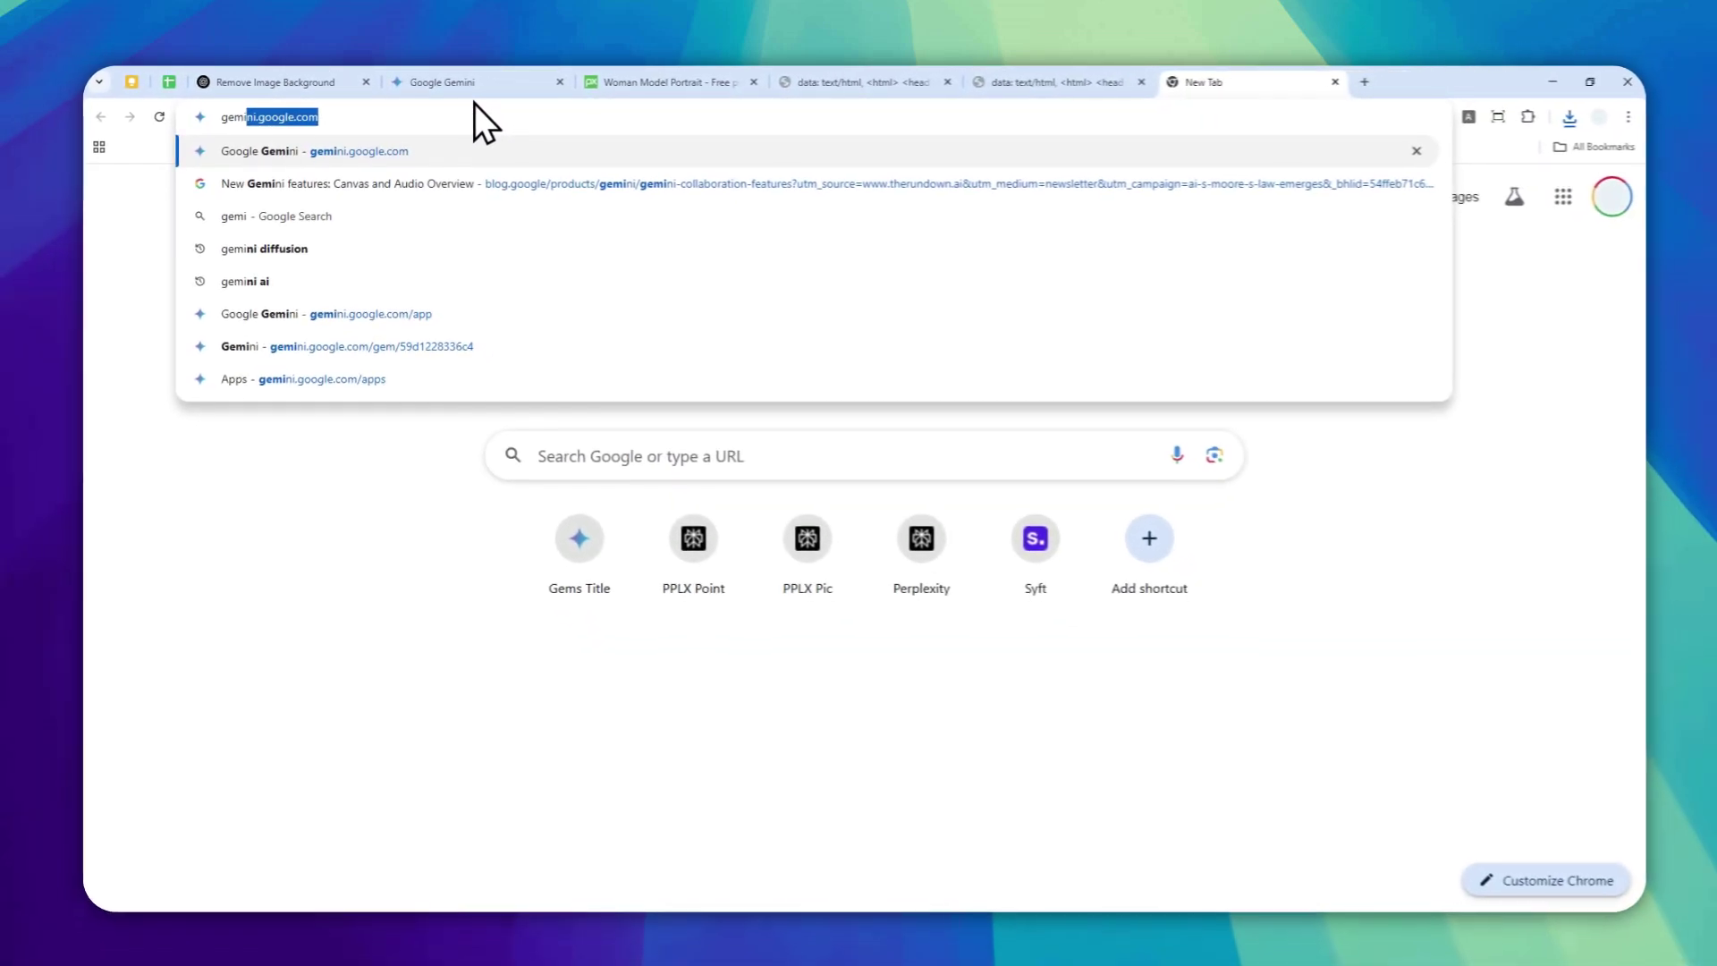
pyautogui.press('Return')
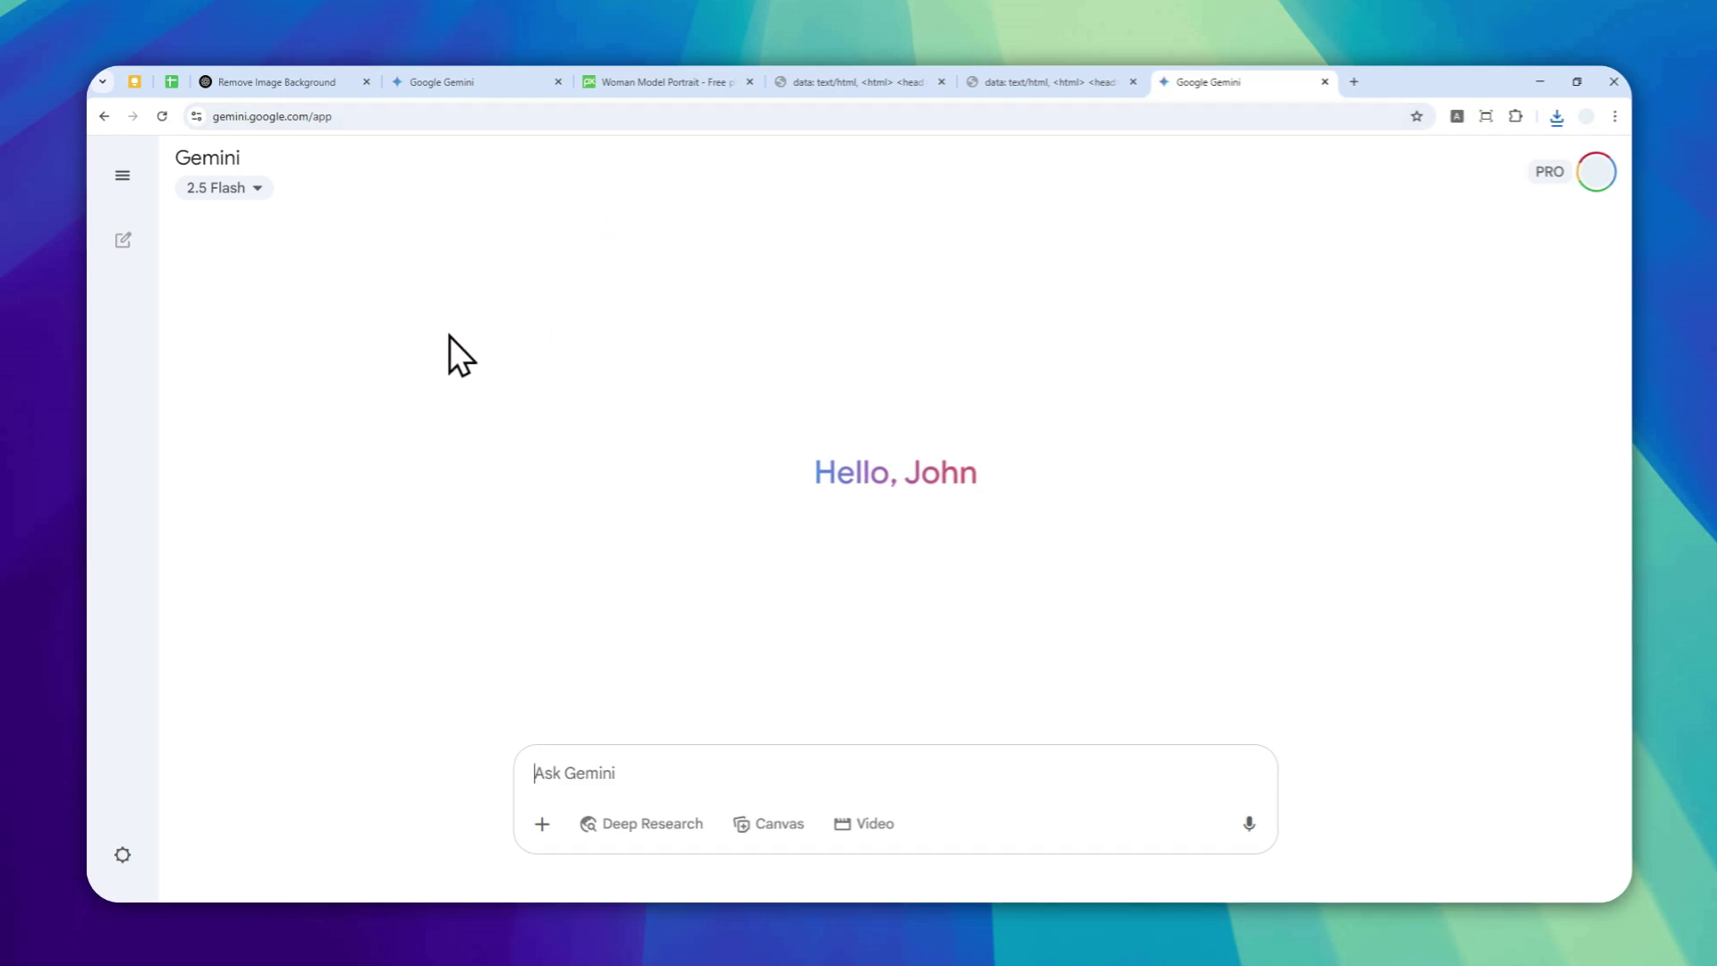
# Copy the prepared prompt for a white-background remover app with PNG download into the new Gemini chat and submit it with Canvas enabled.
pyautogui.click(1028, 82)
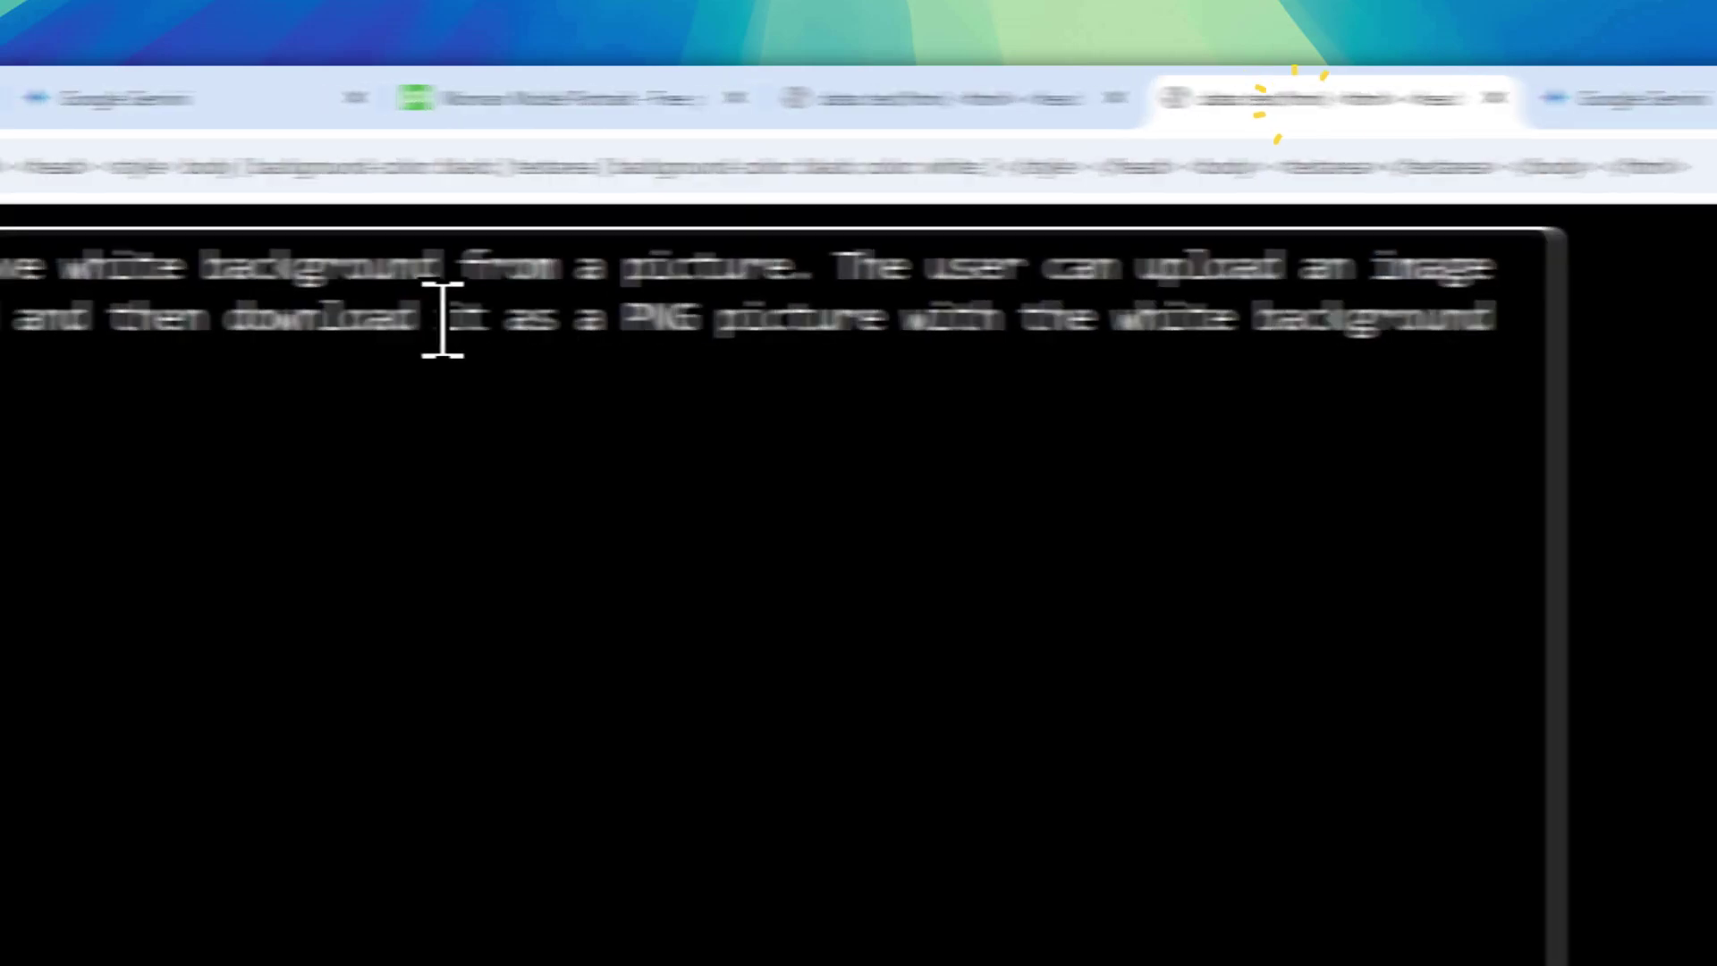
pyautogui.moveTo(315, 221); pyautogui.dragTo(98, 164)
pyautogui.rightClick(458, 324)
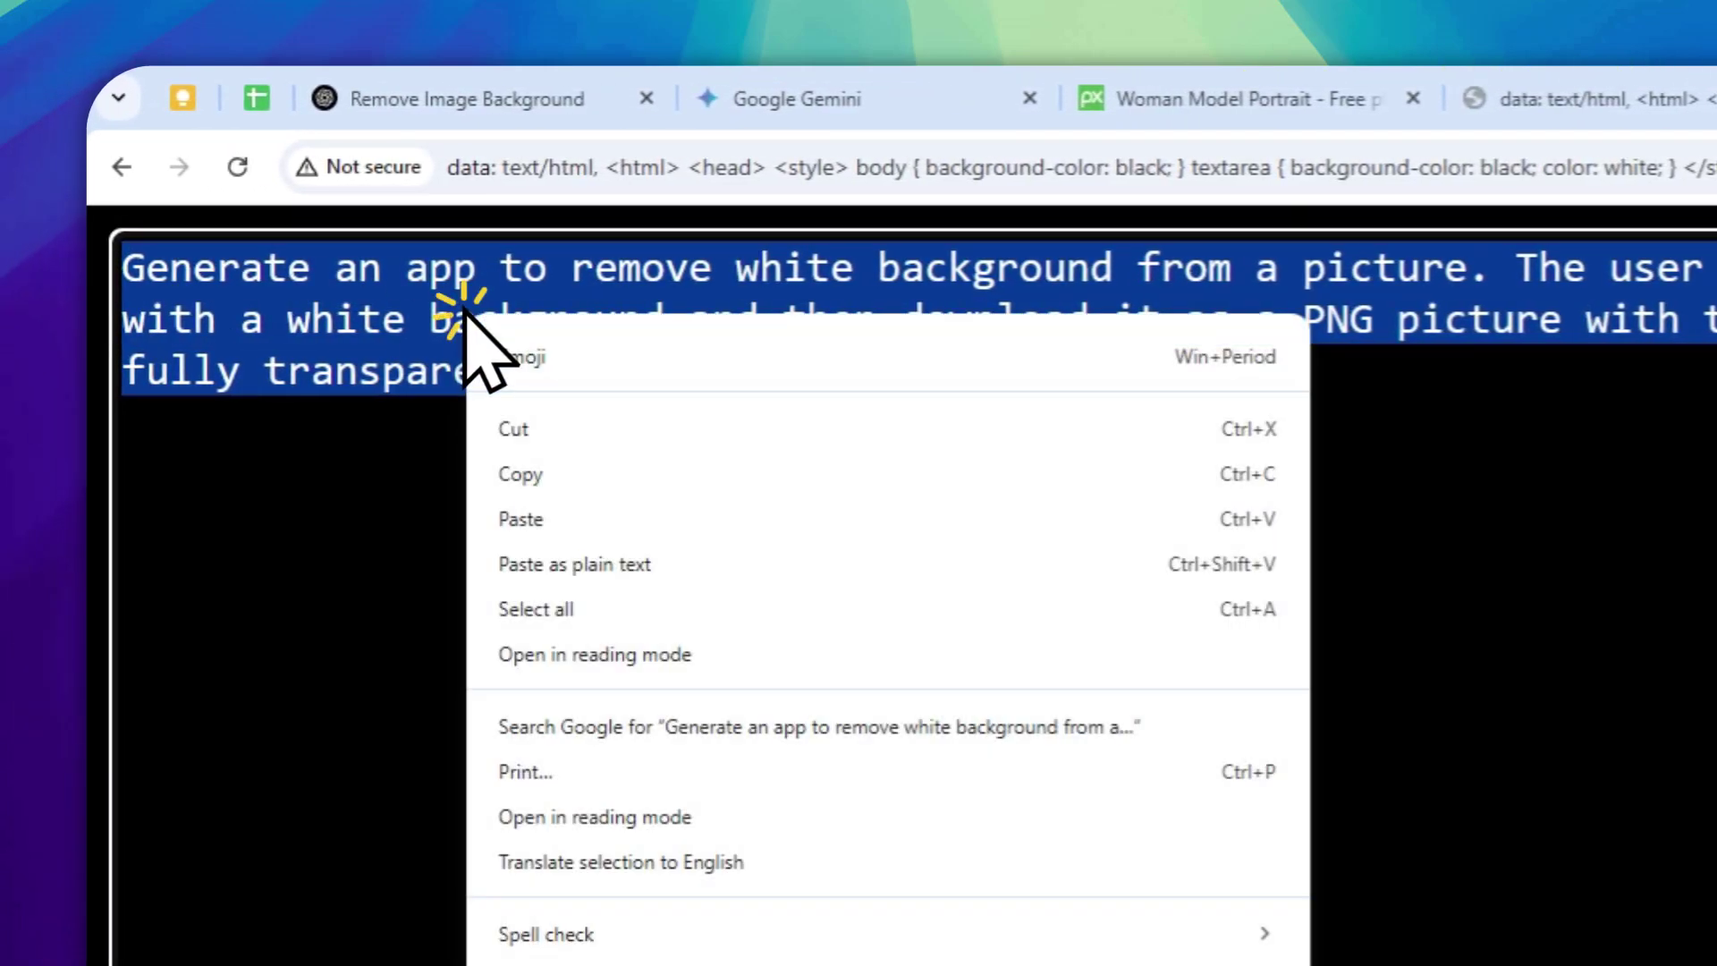
pyautogui.click(570, 477)
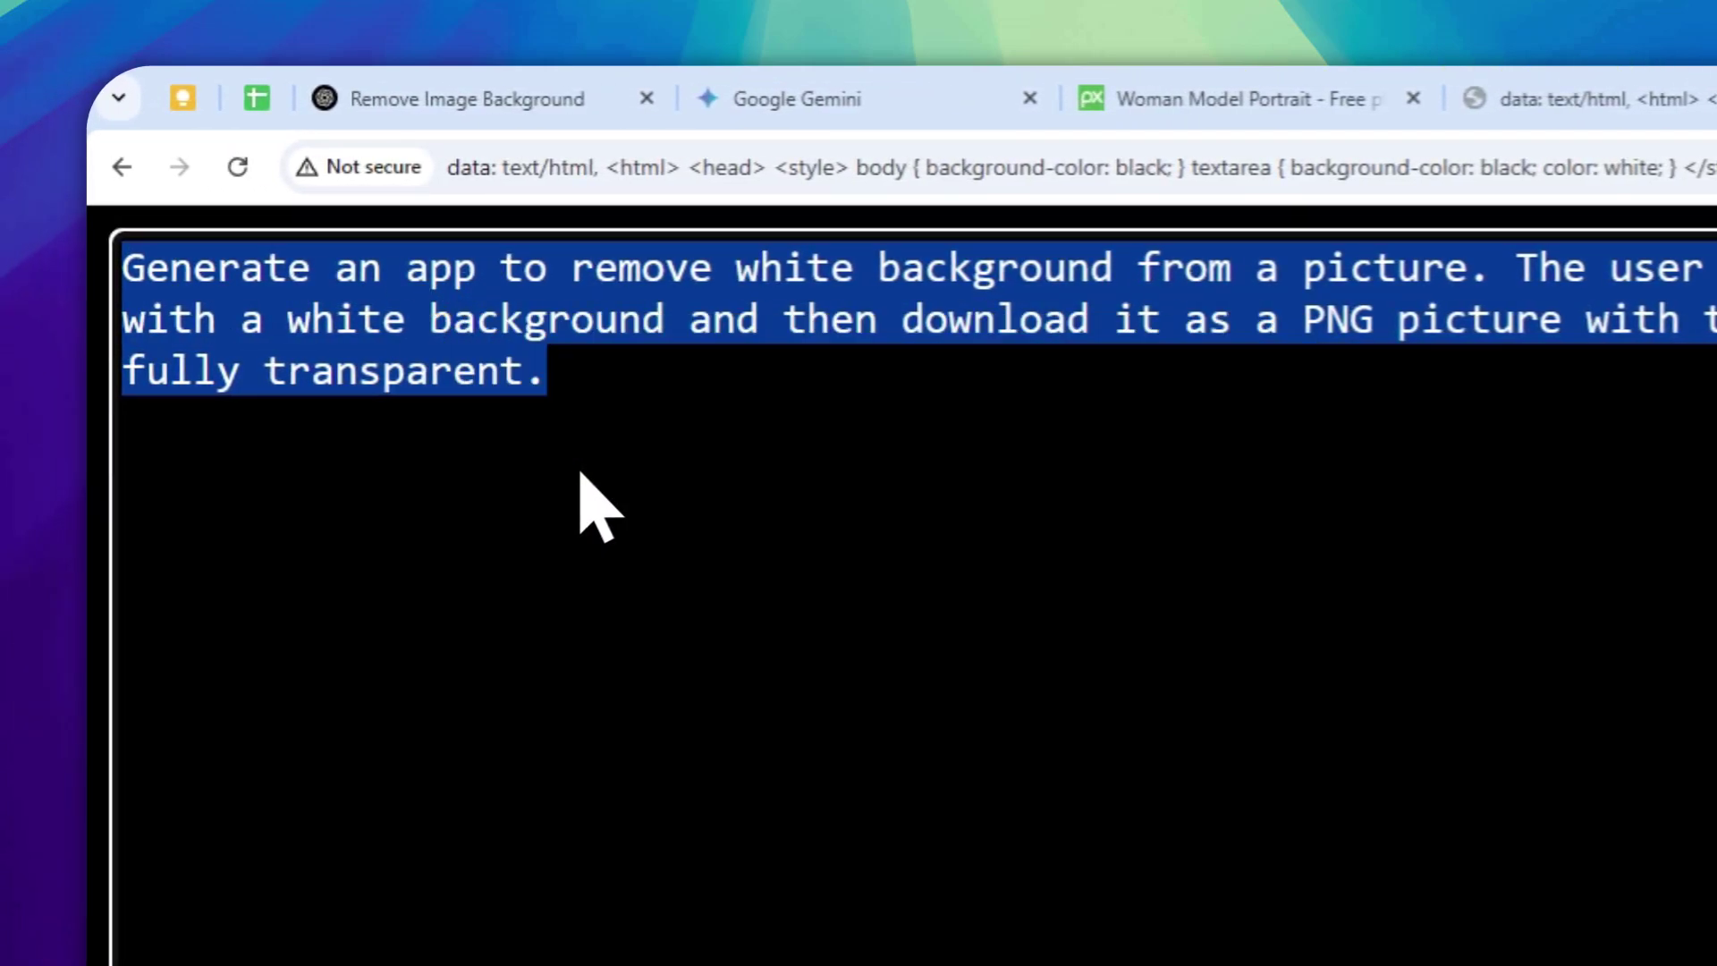
pyautogui.click(1422, 96)
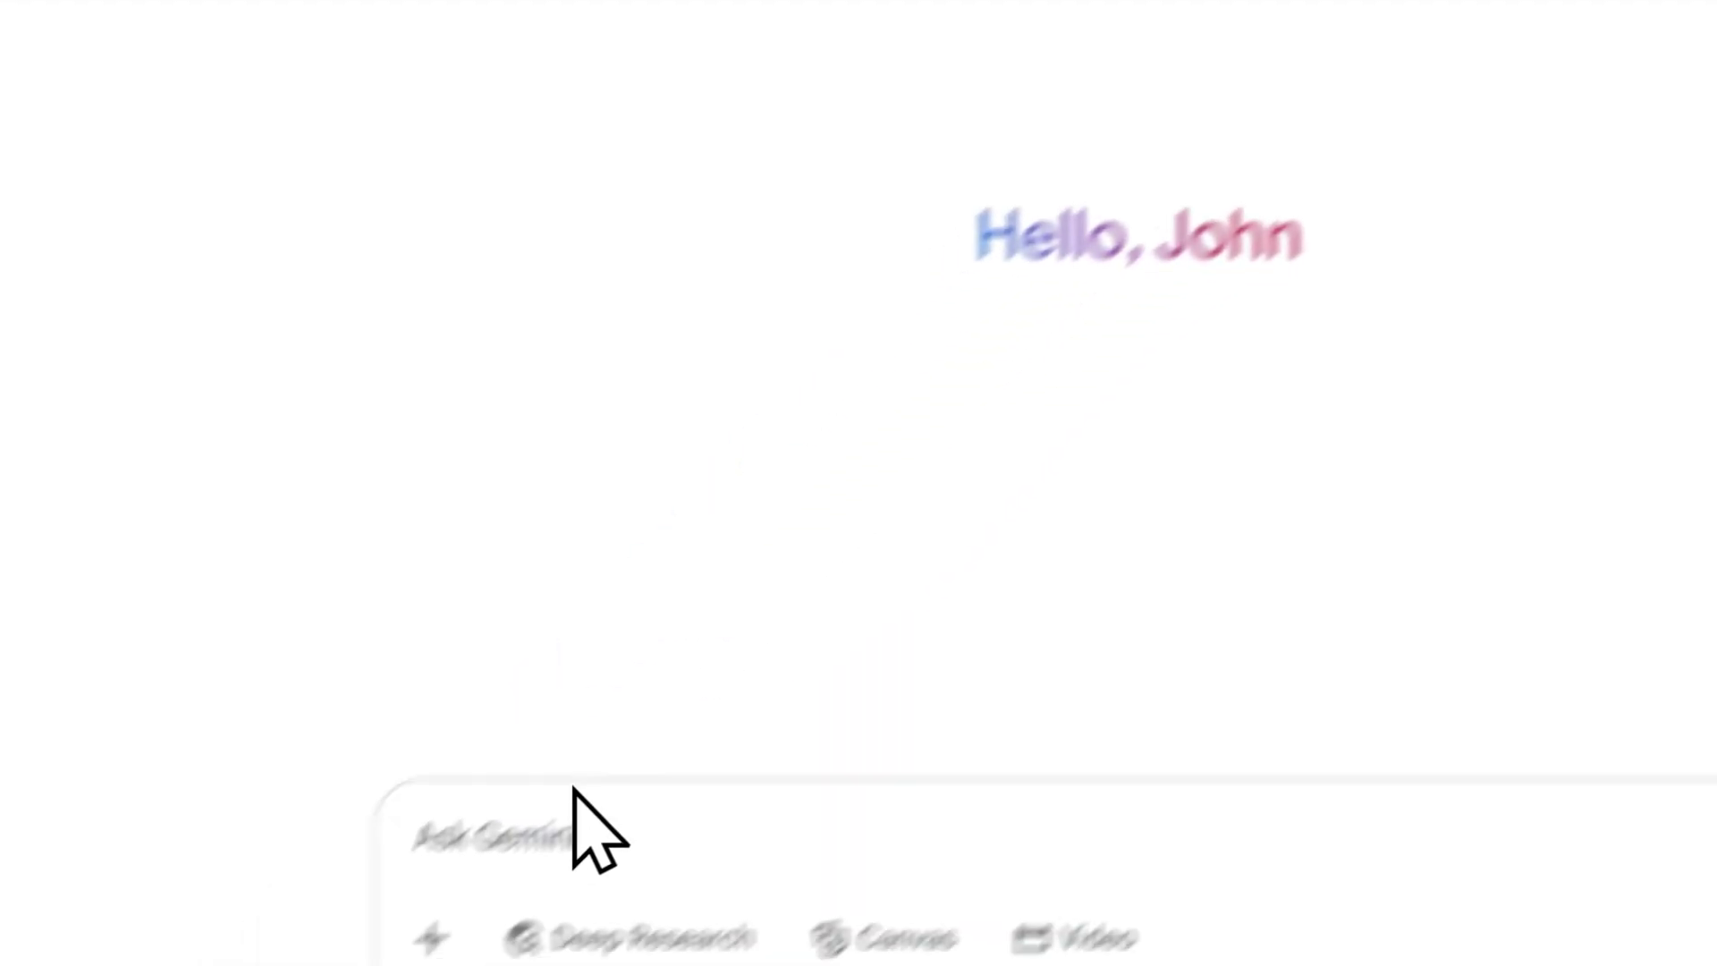
pyautogui.rightClick(574, 791)
pyautogui.click(660, 507)
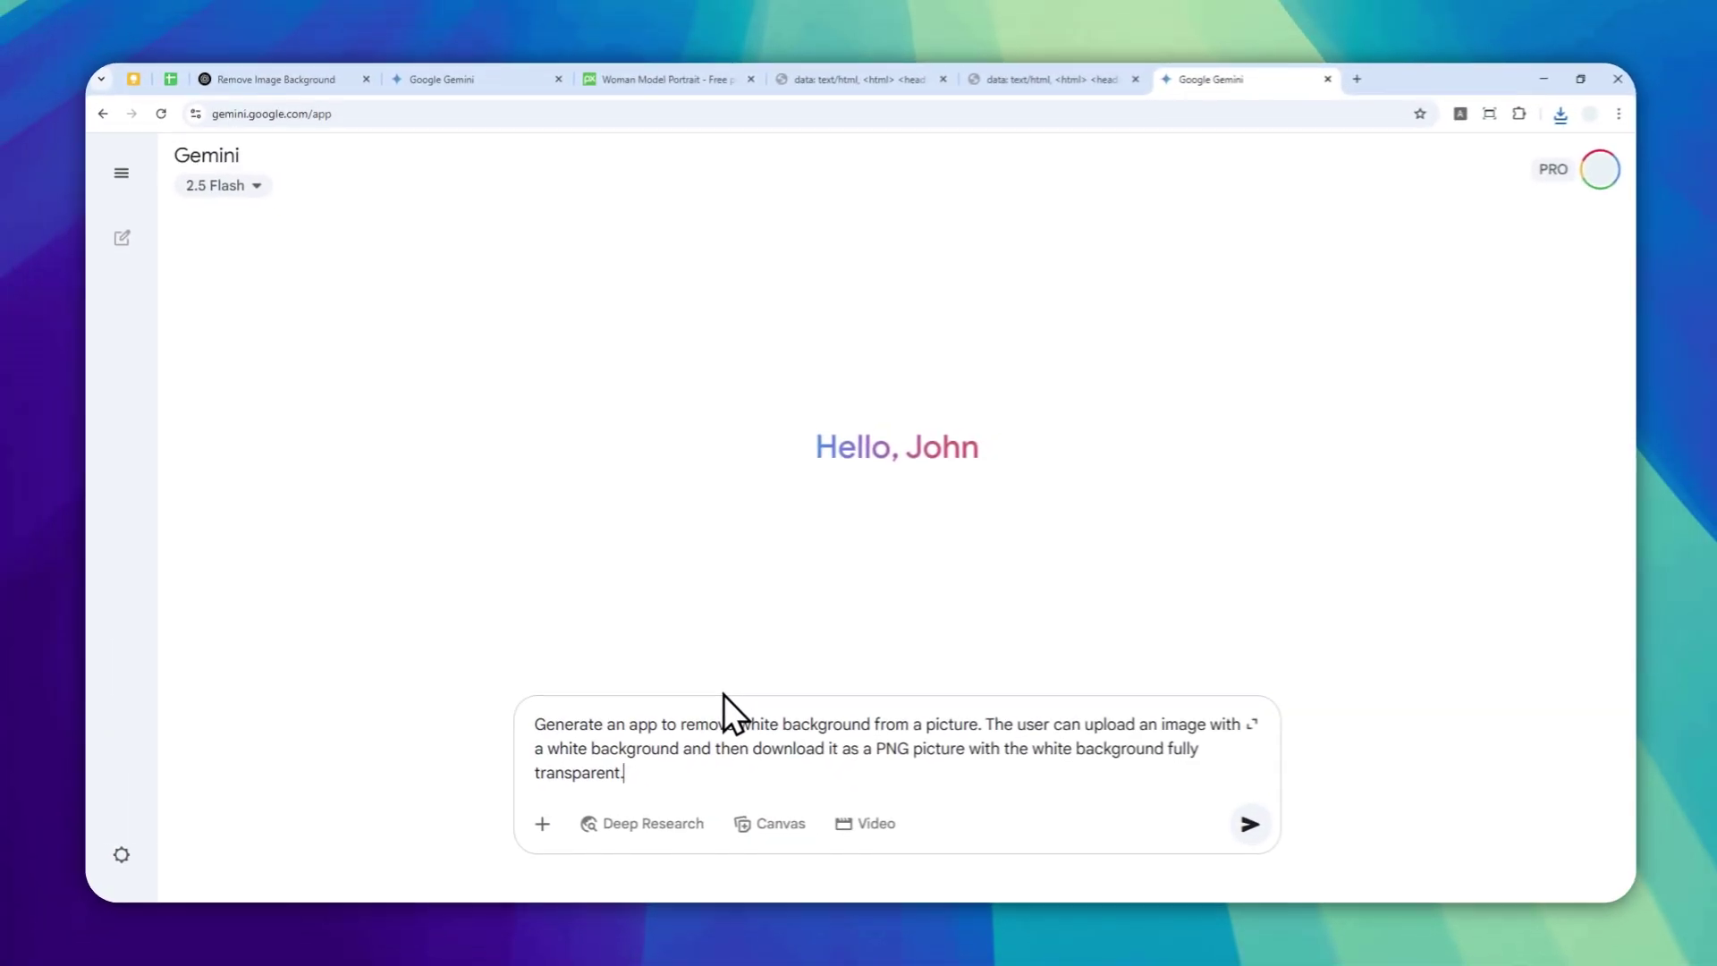
pyautogui.click(740, 827)
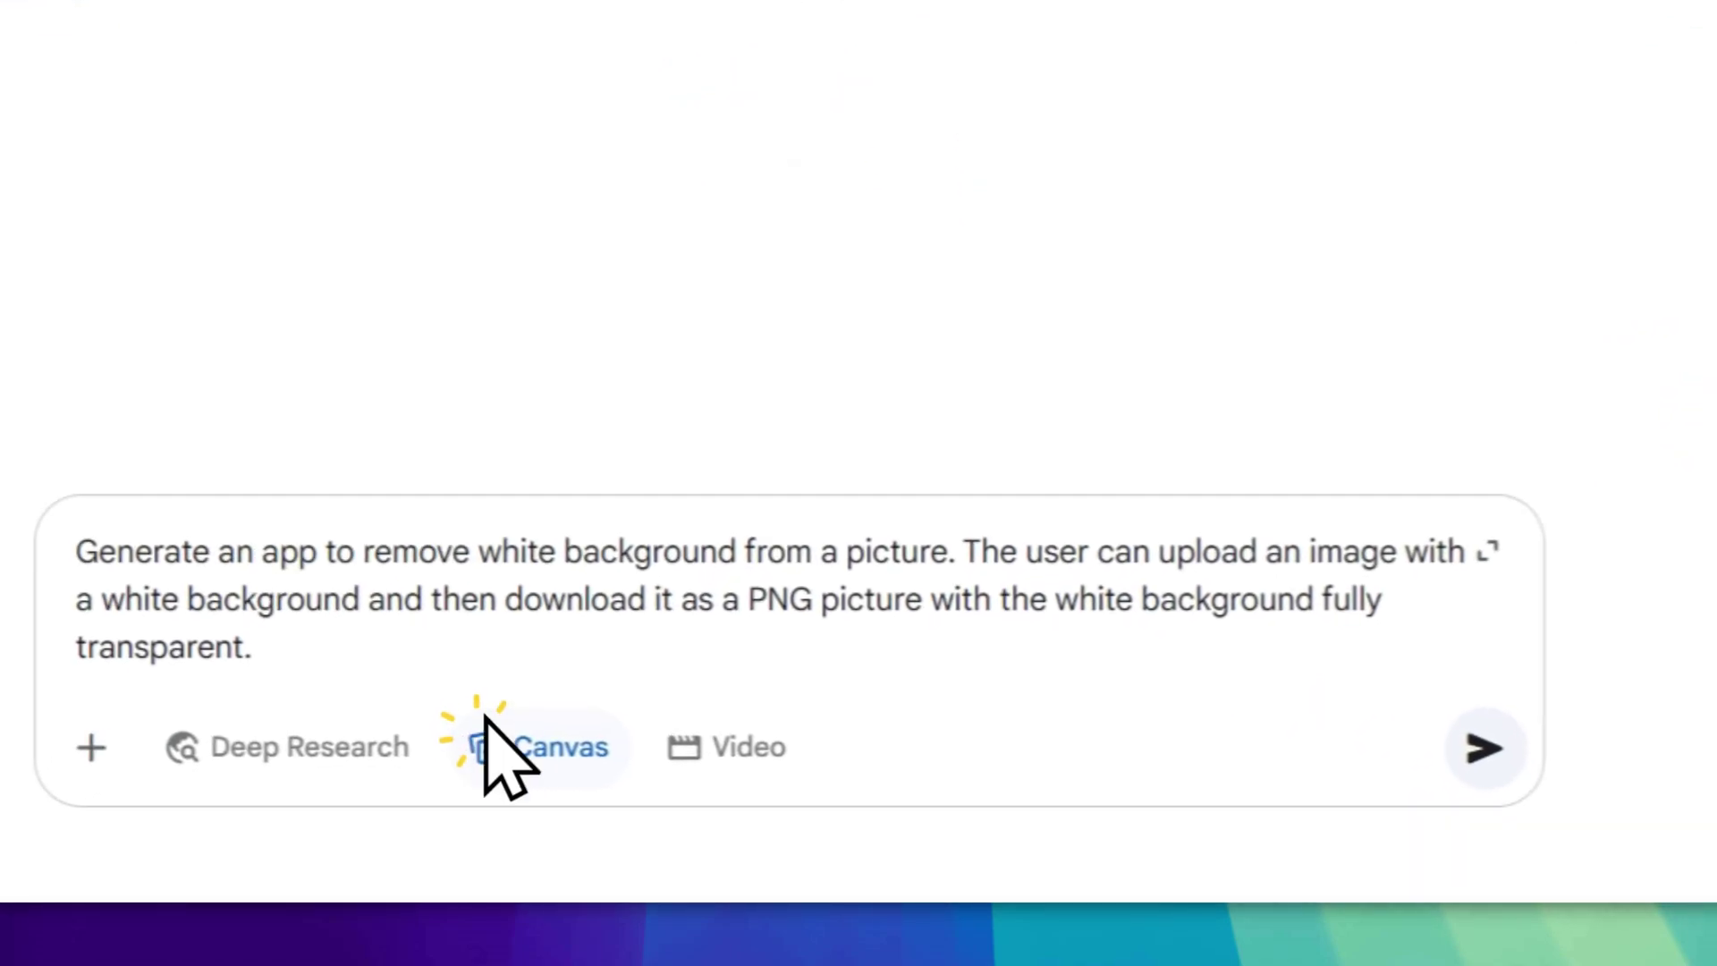
pyautogui.click(1484, 748)
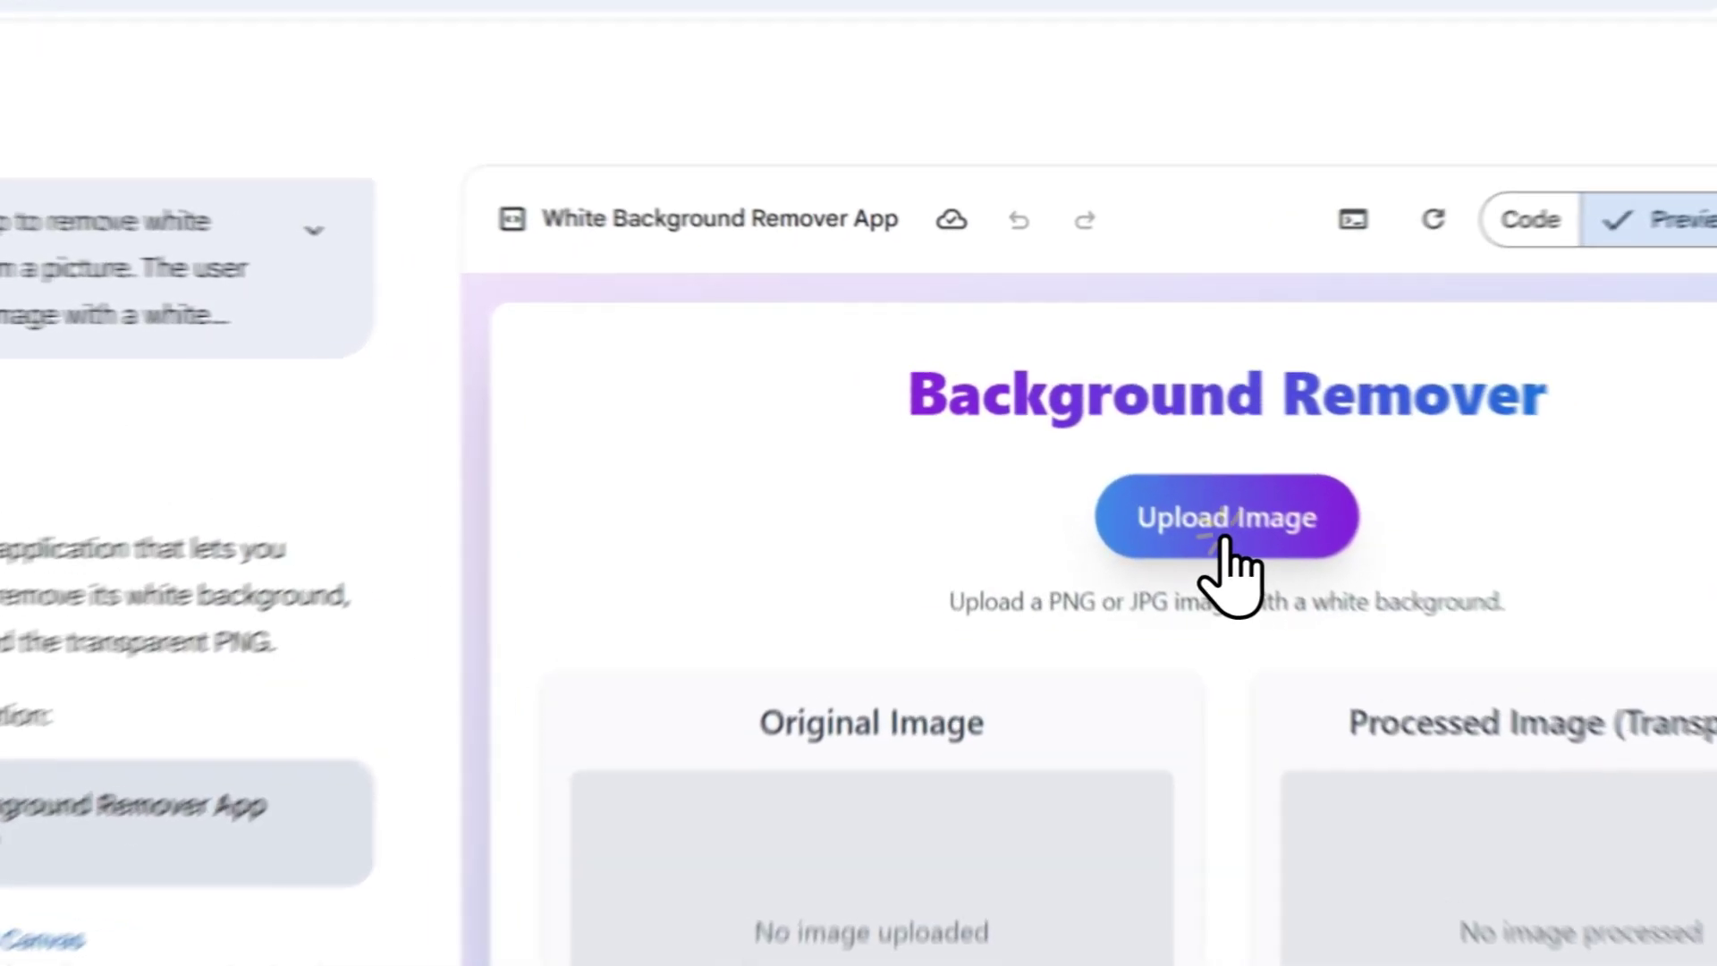
# Upload the downloaded white-background cutout Gemini_Generated_Image_560lfs560lfs560l.png from Downloads into the Background Remover app.
pyautogui.click(1131, 444)
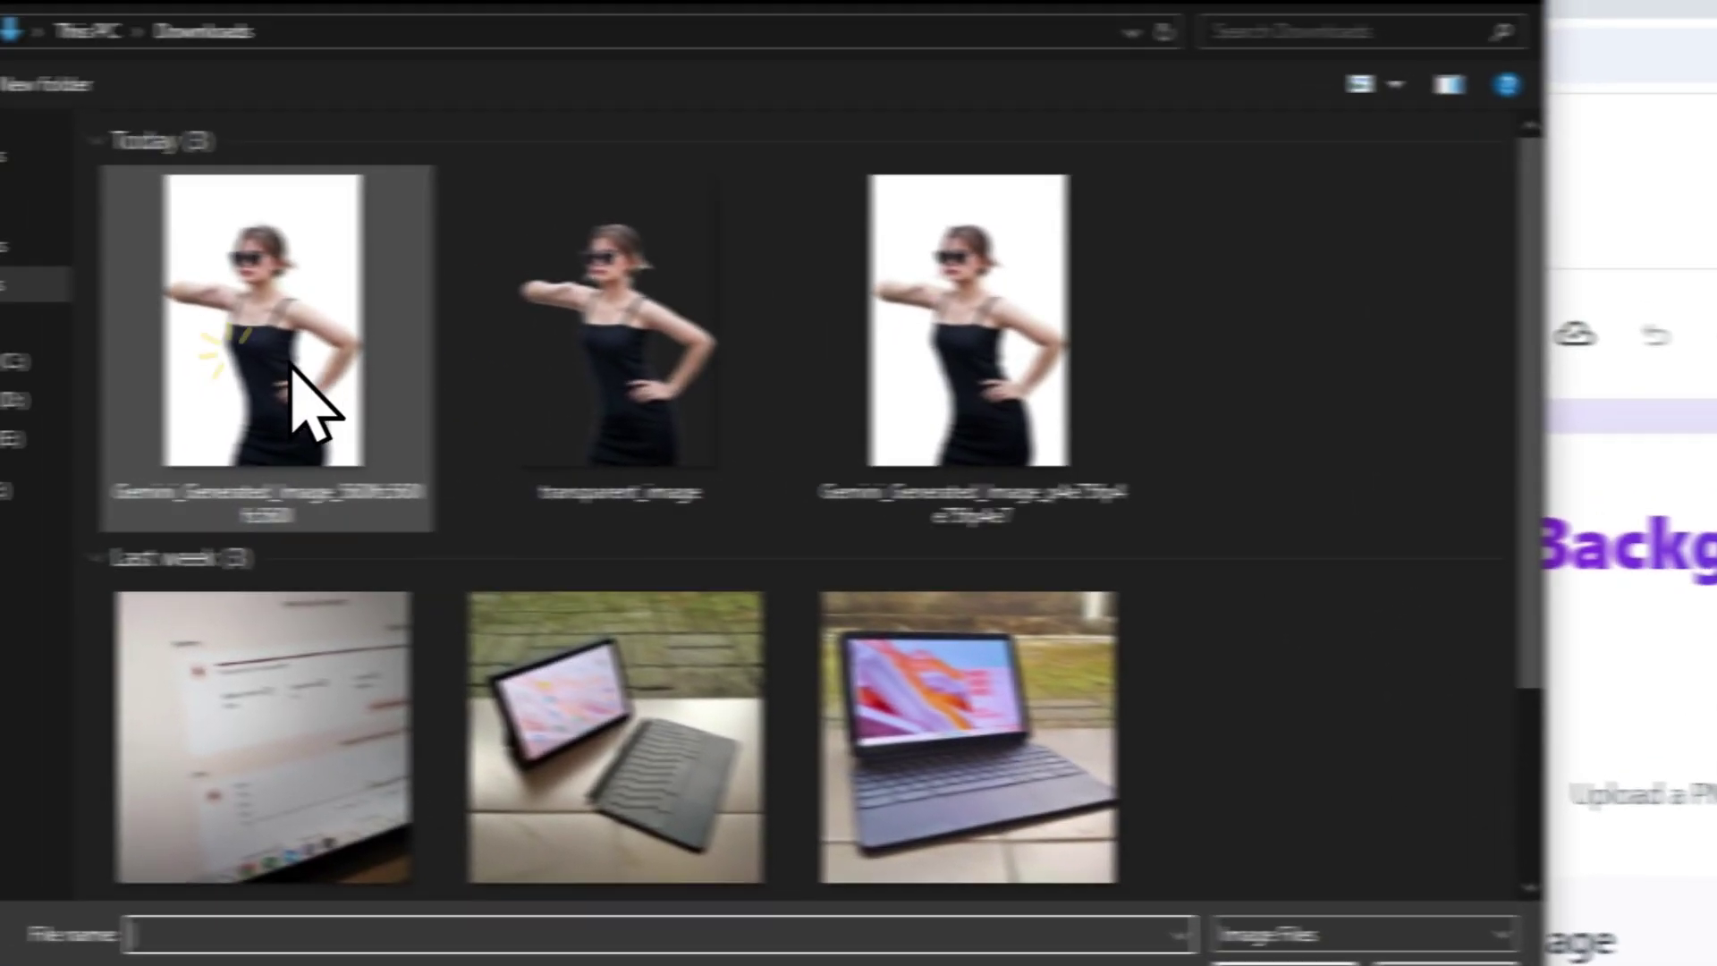
pyautogui.click(299, 403)
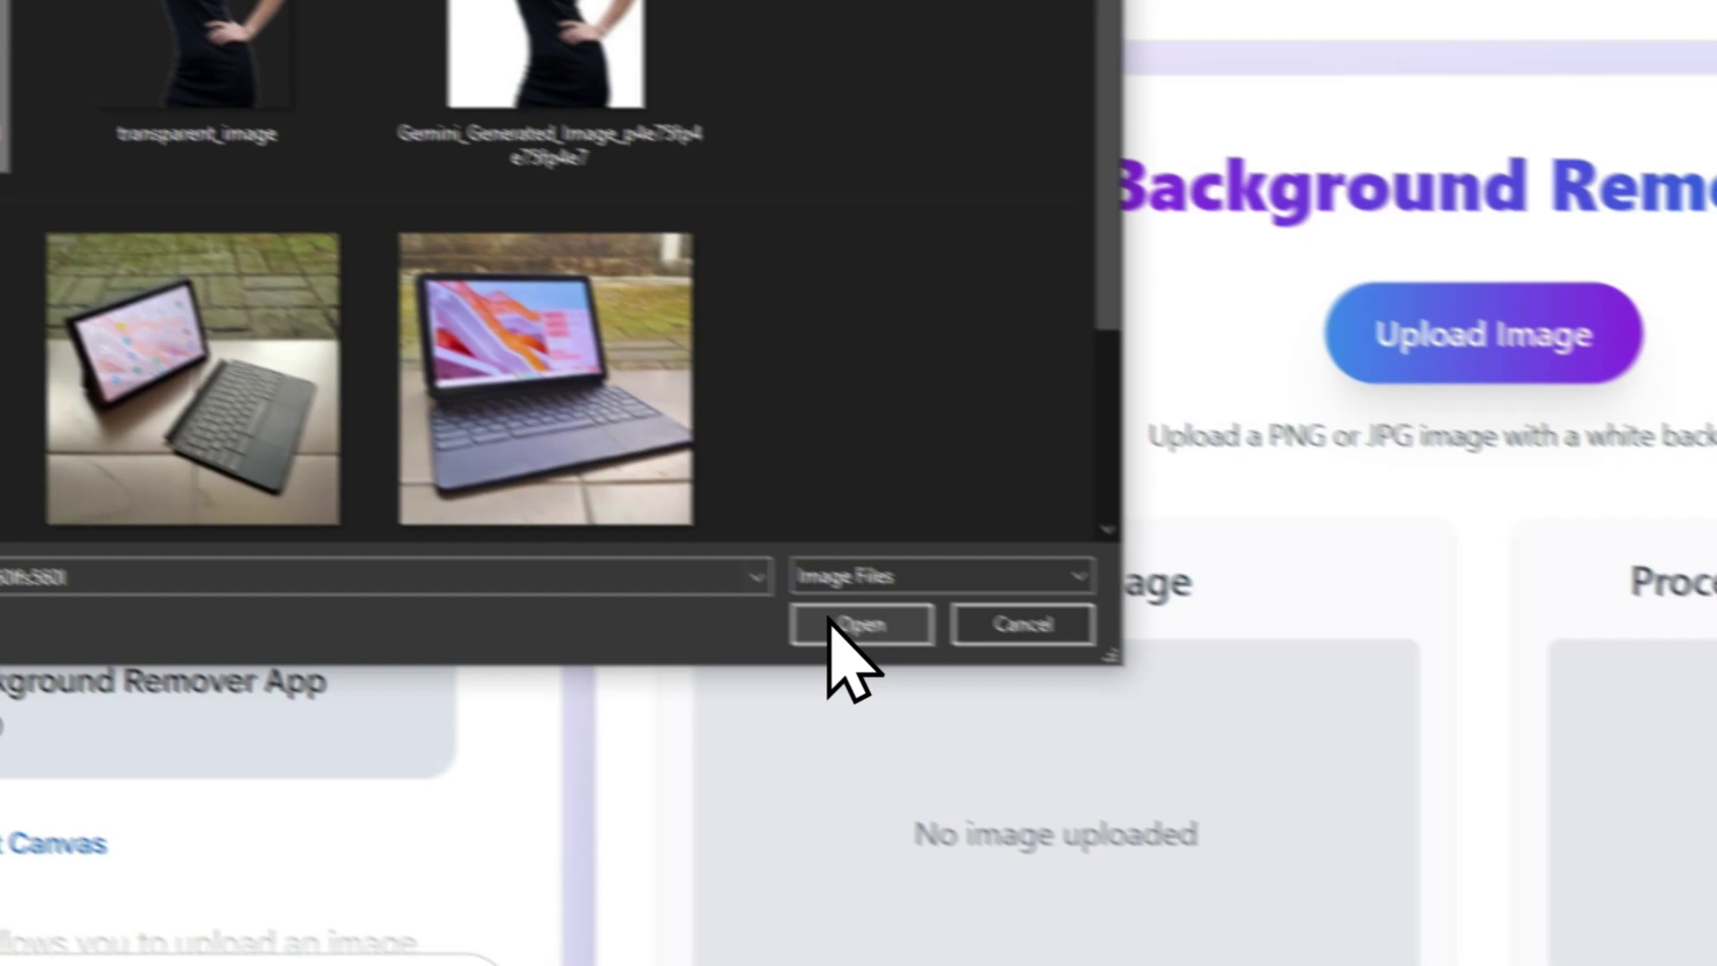
pyautogui.click(1498, 921)
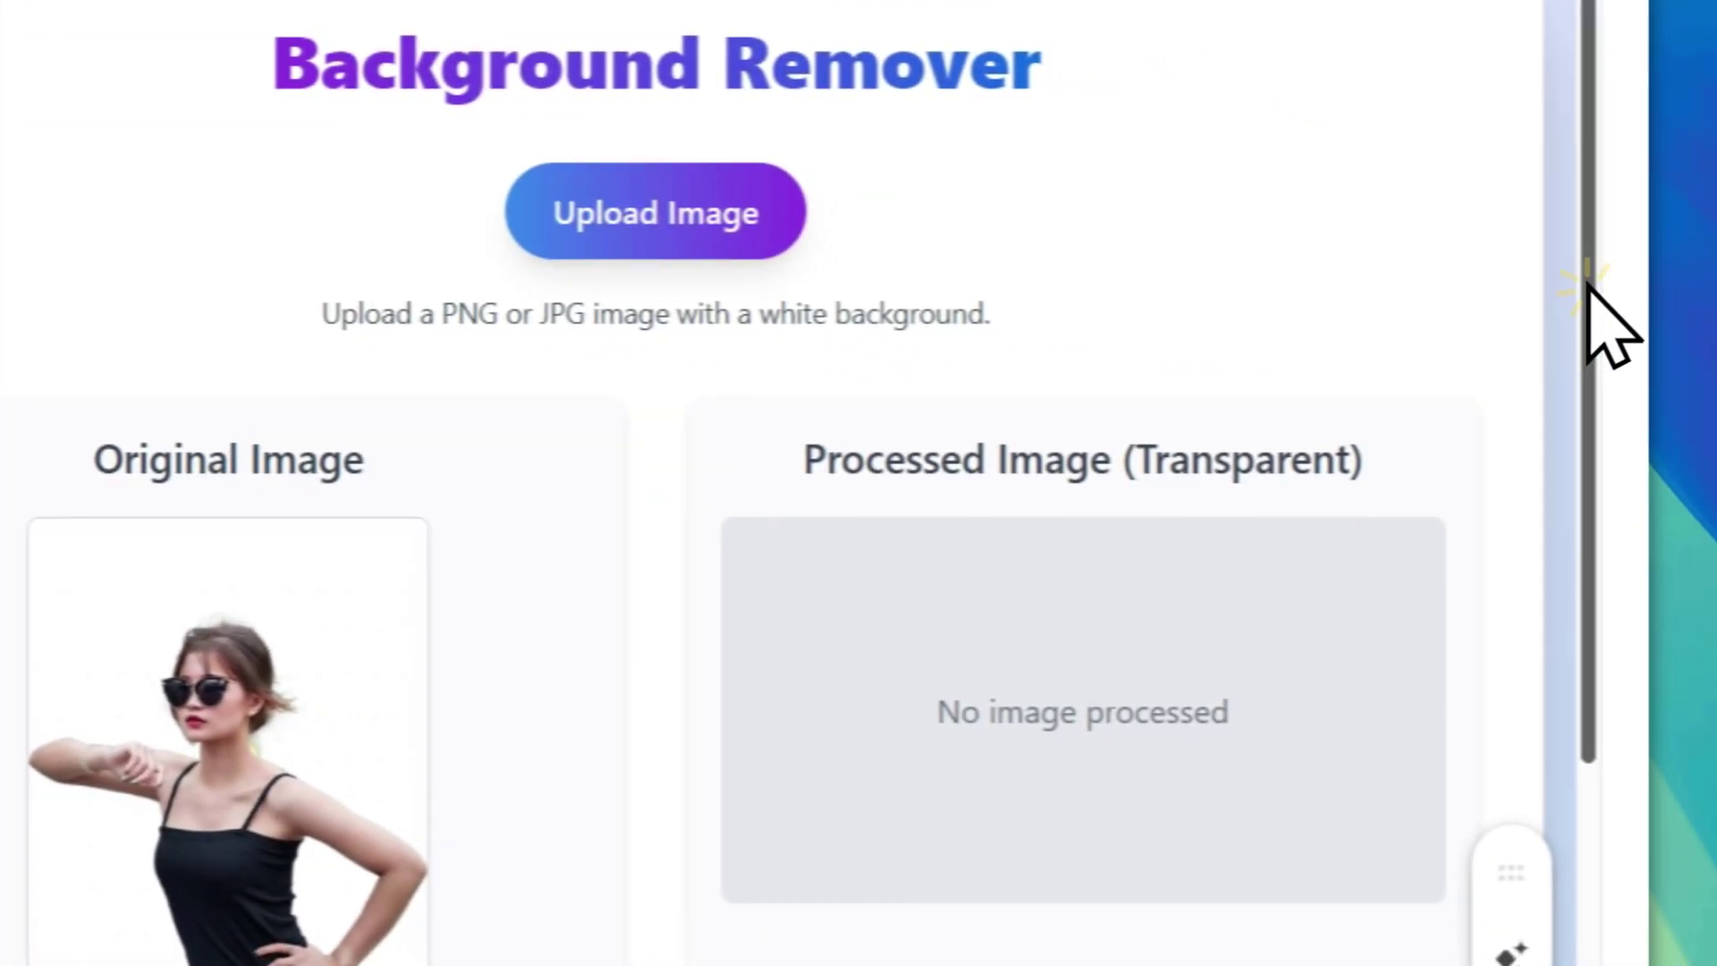
# Remove the uploaded portrait's white background and download the transparent result as a PNG.
pyautogui.moveTo(1583, 298); pyautogui.dragTo(1572, 555)
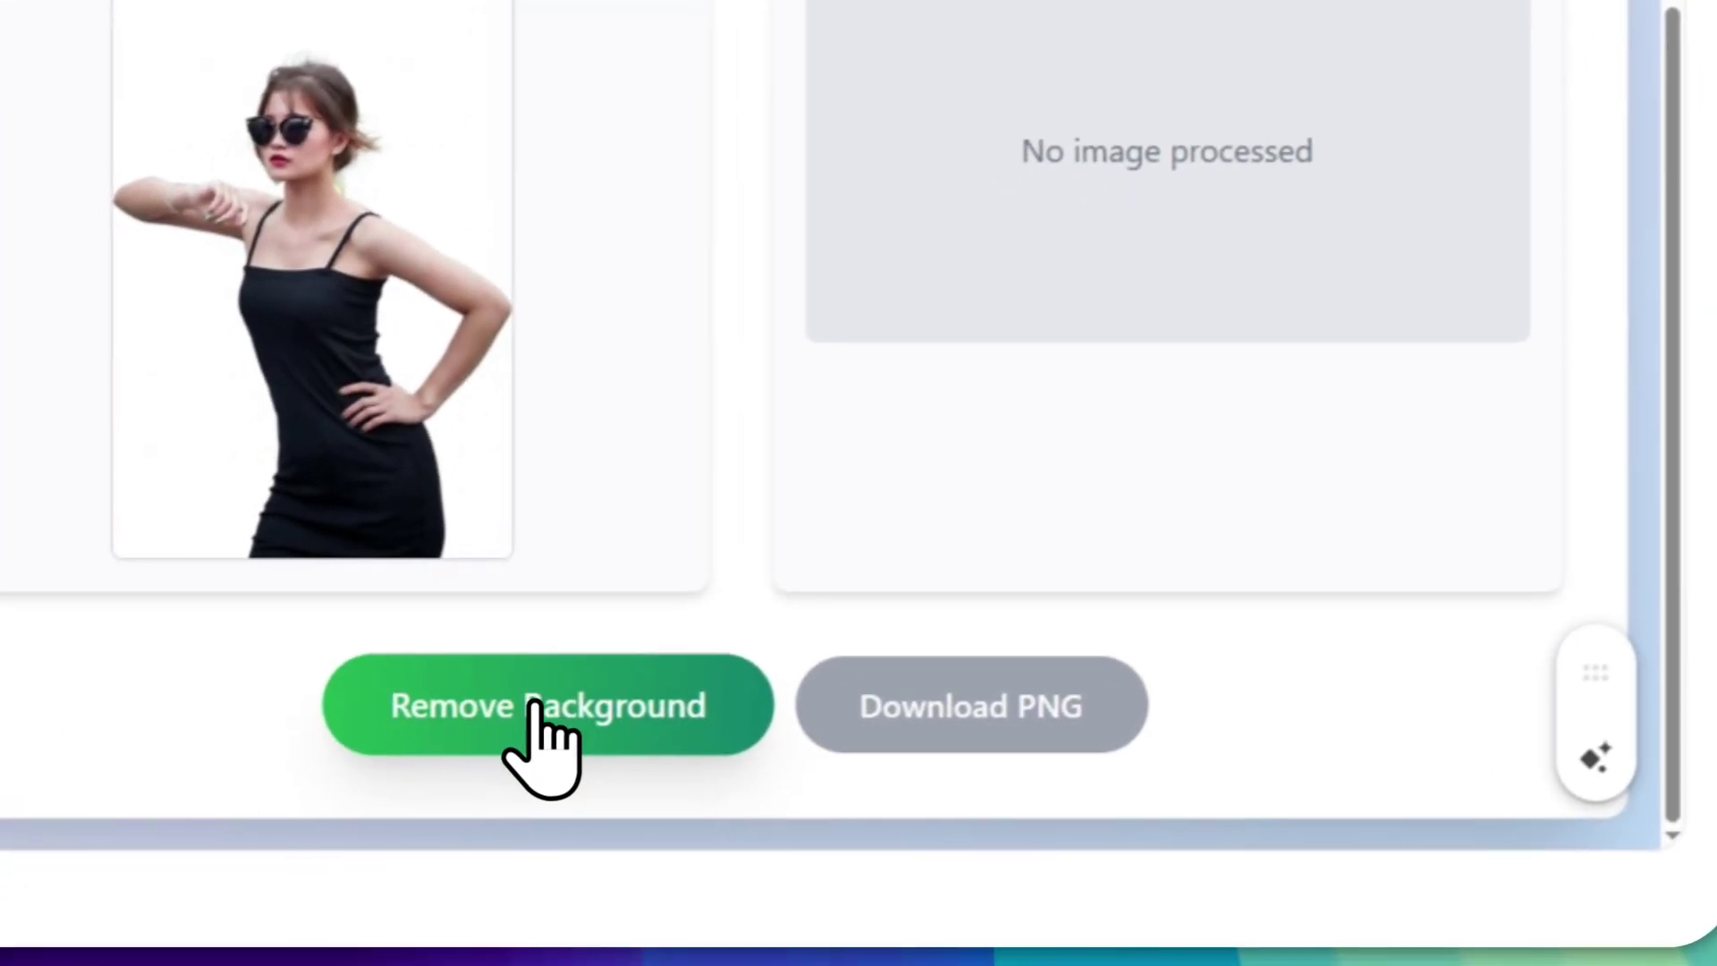
pyautogui.click(437, 910)
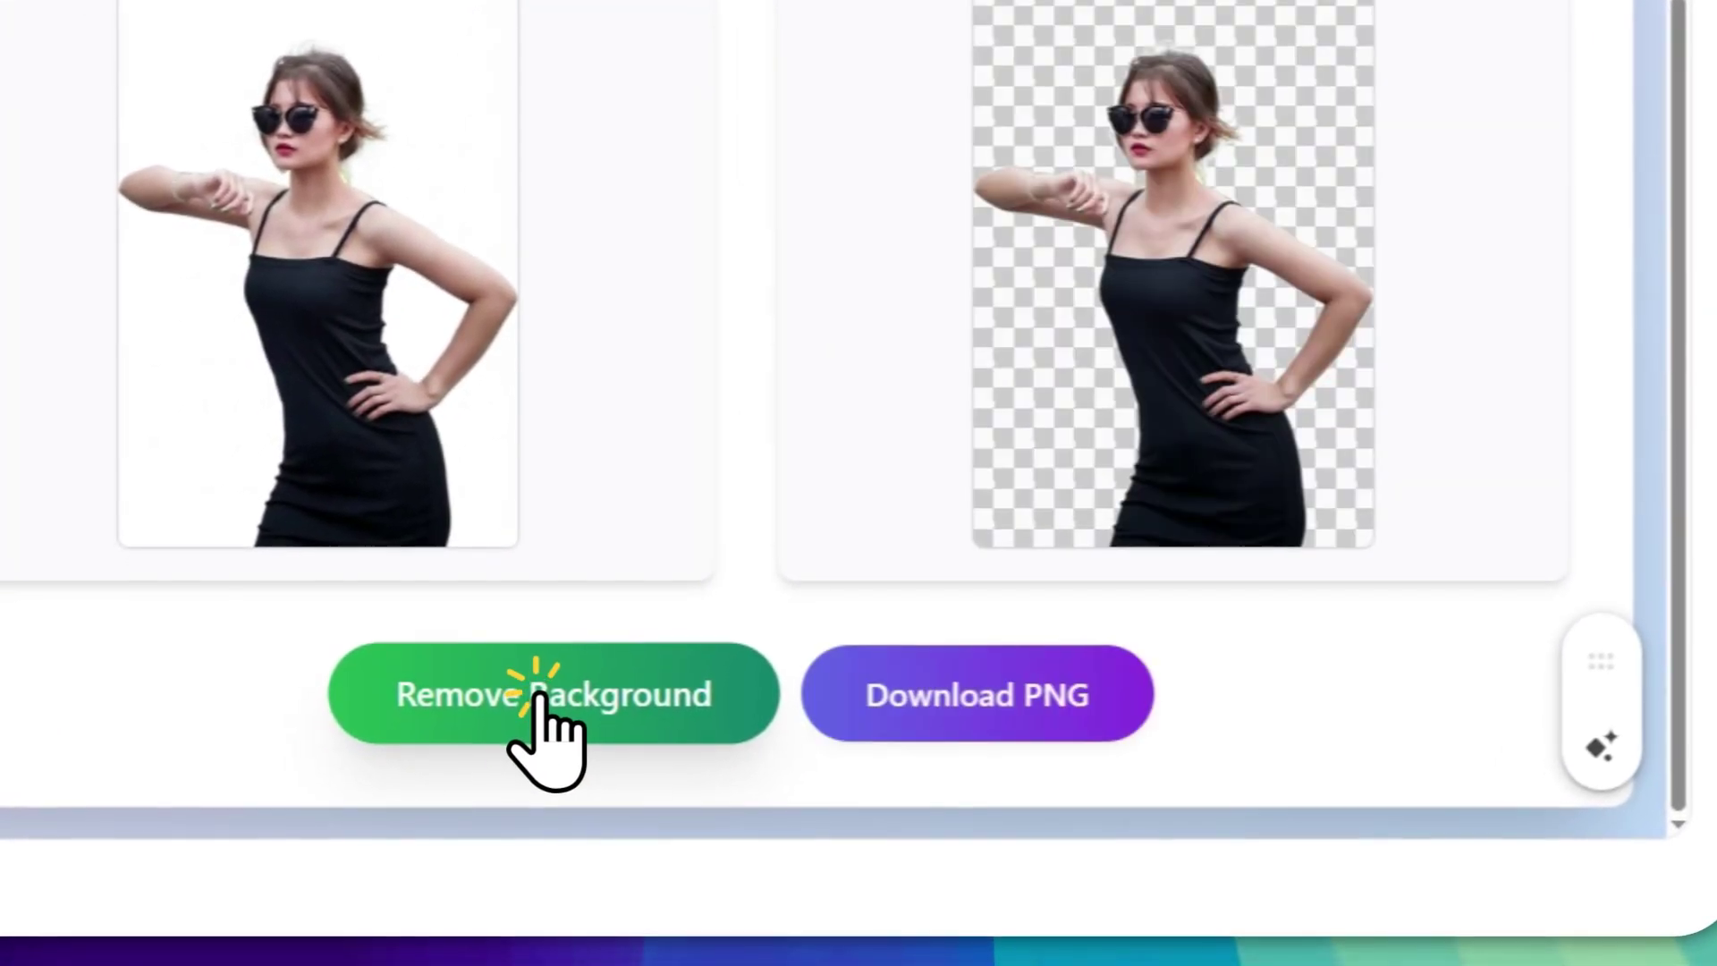
pyautogui.click(986, 702)
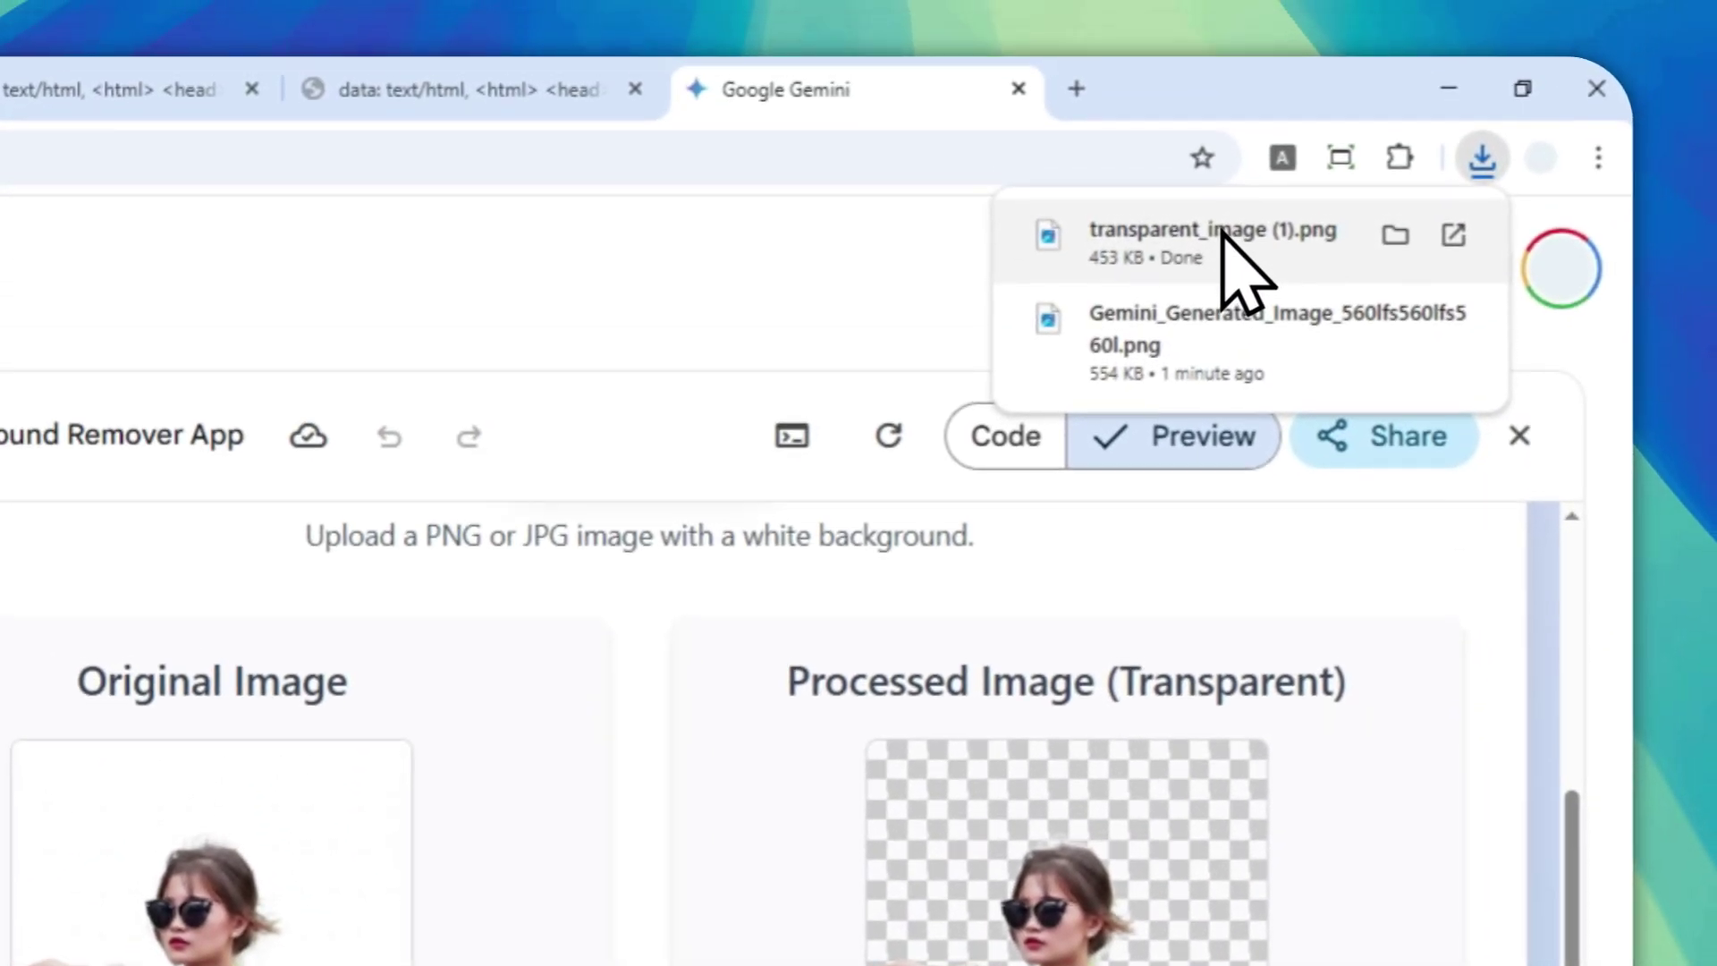
# Examine the downloaded transparent_image (1).png in a browser tab, and revisit the remover app and the white-background cutout in the earlier chat.
pyautogui.moveTo(1227, 164); pyautogui.dragTo(1150, 17)
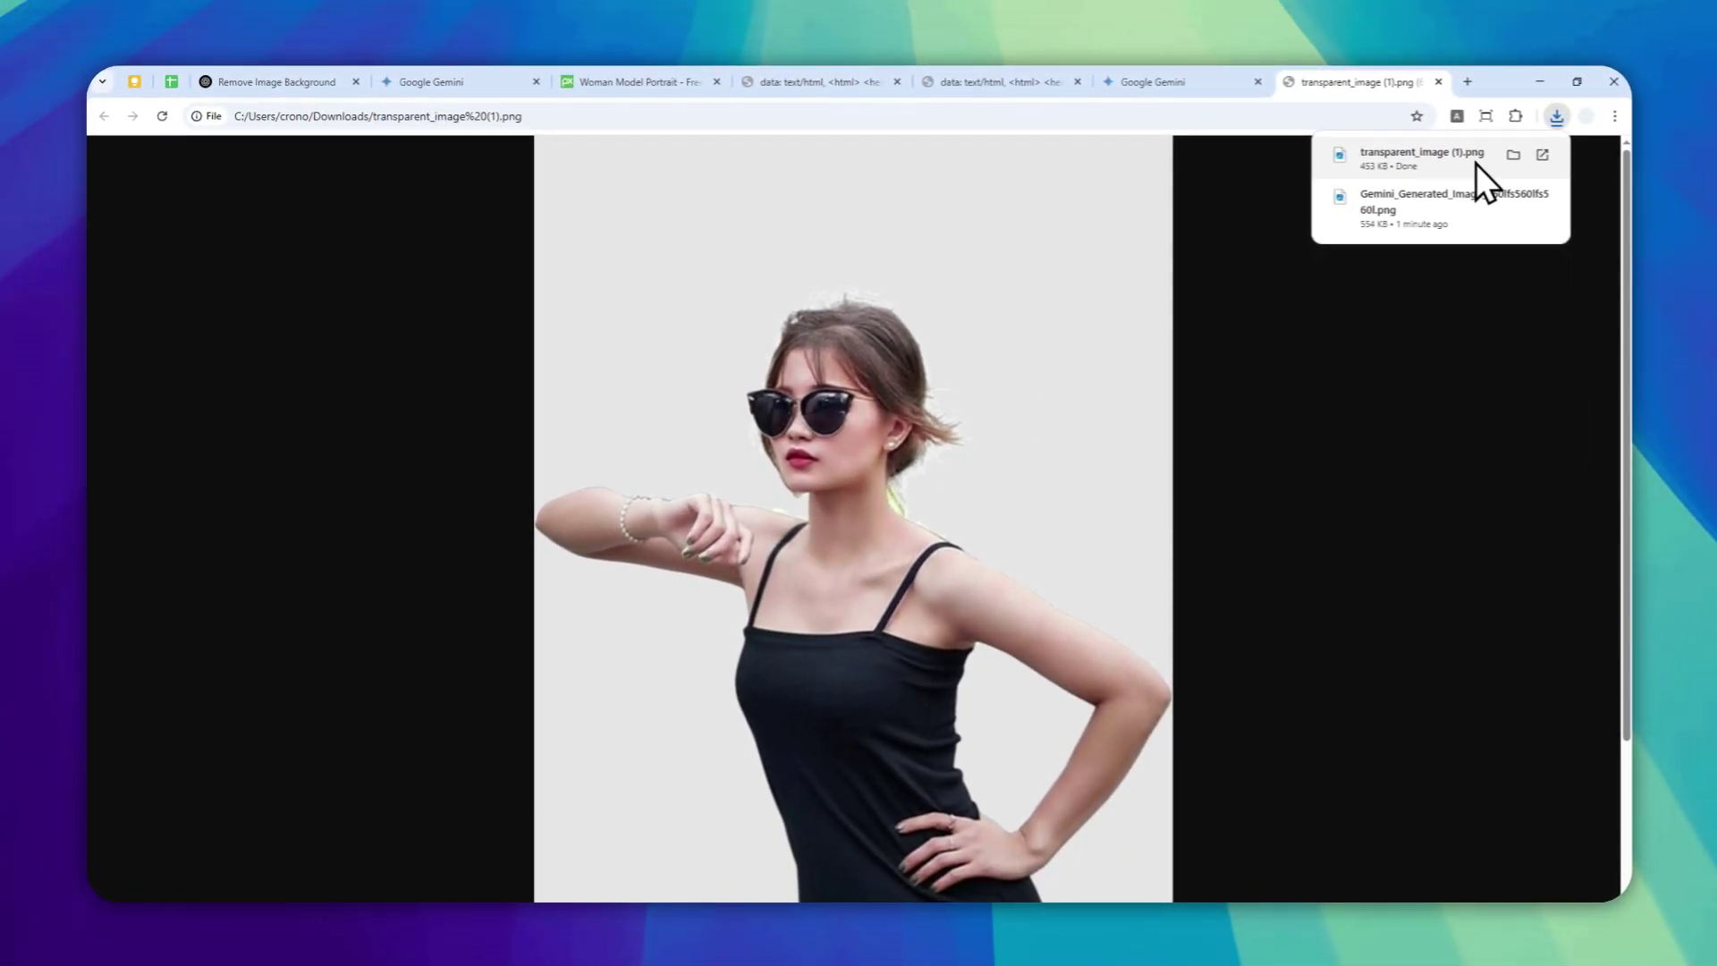
pyautogui.click(1166, 84)
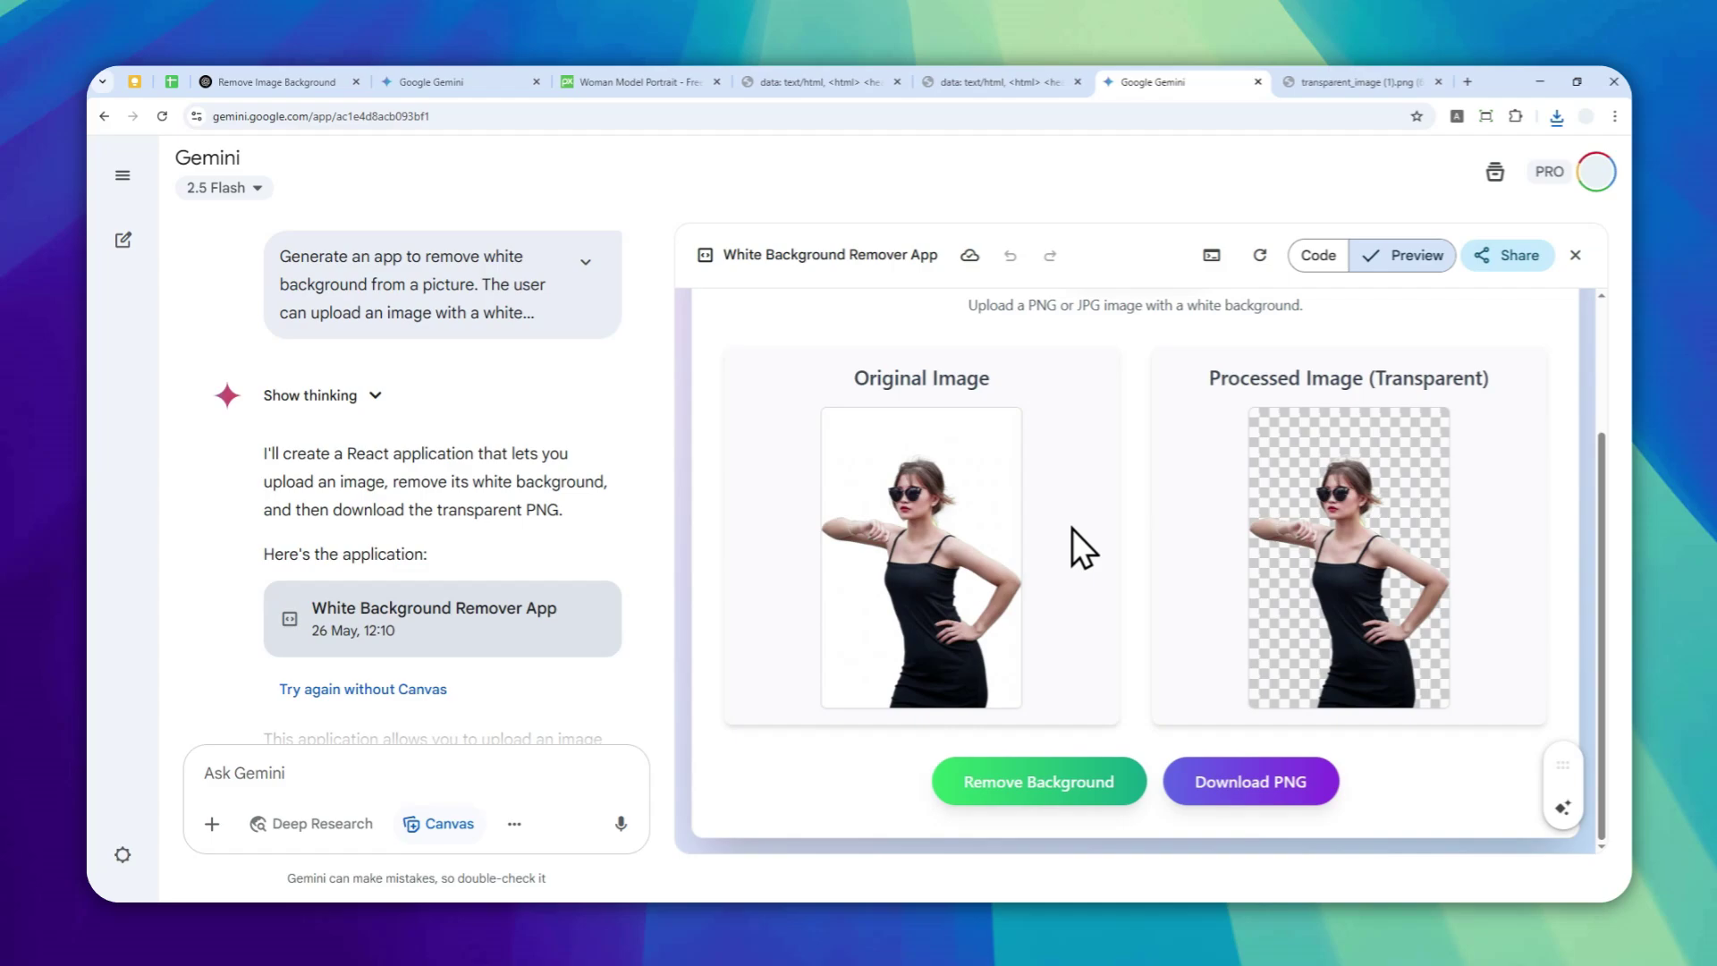
pyautogui.click(456, 83)
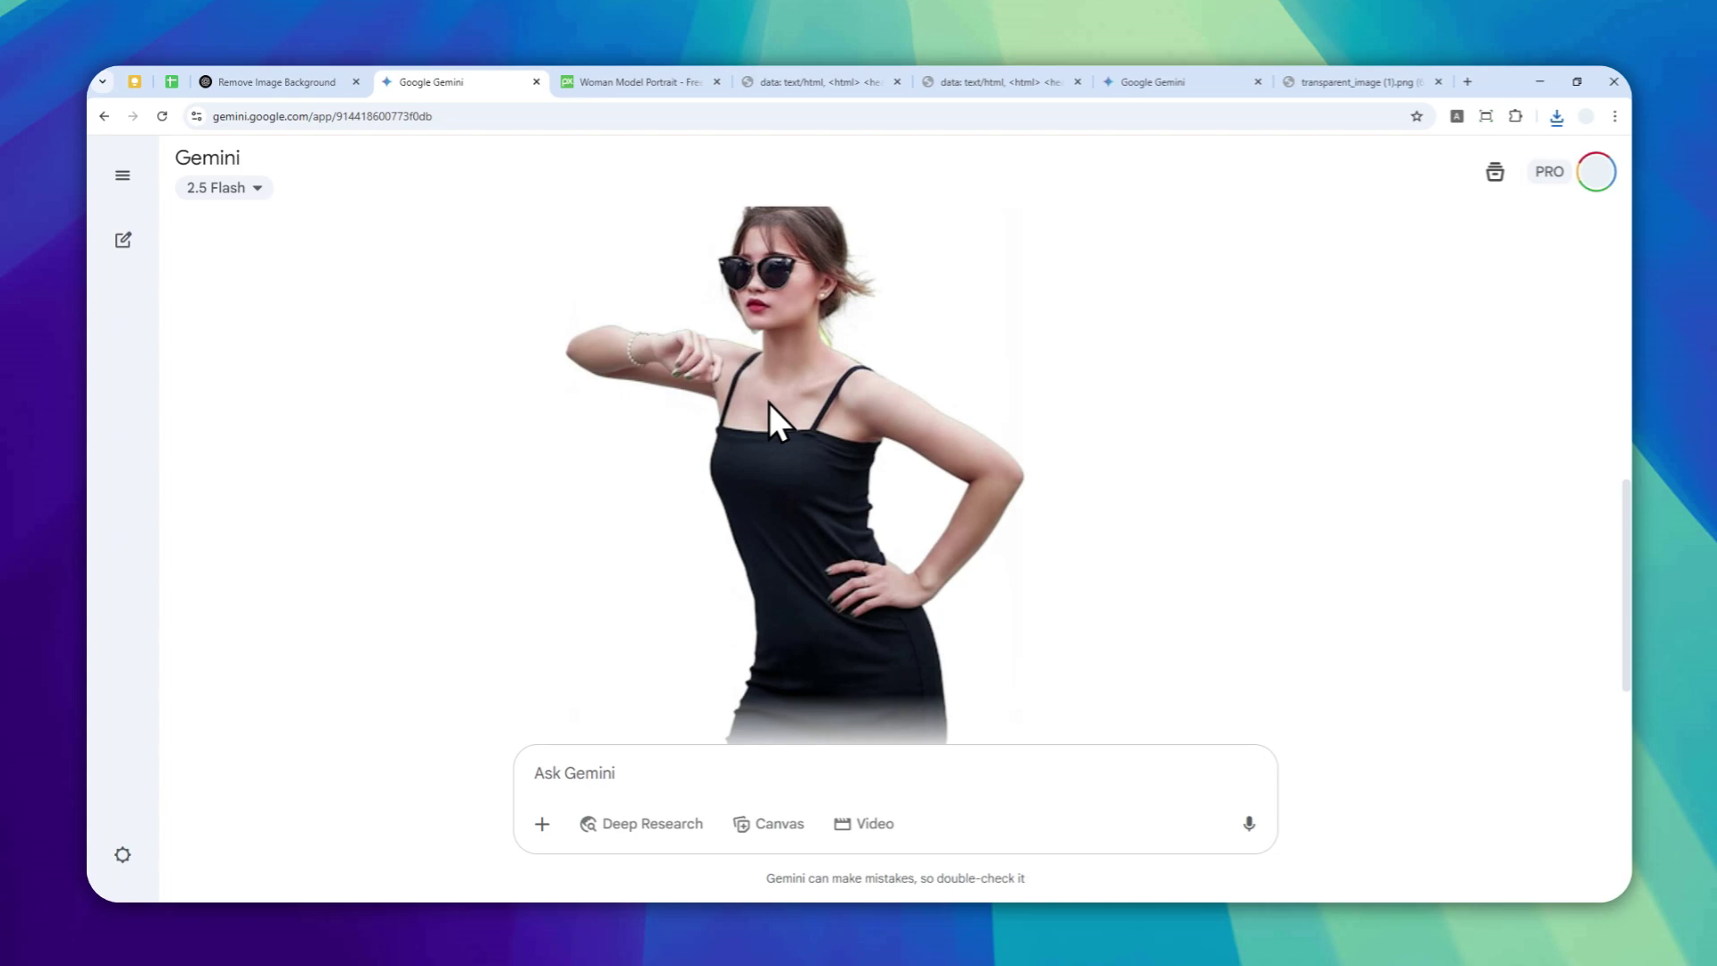
pyautogui.click(1198, 89)
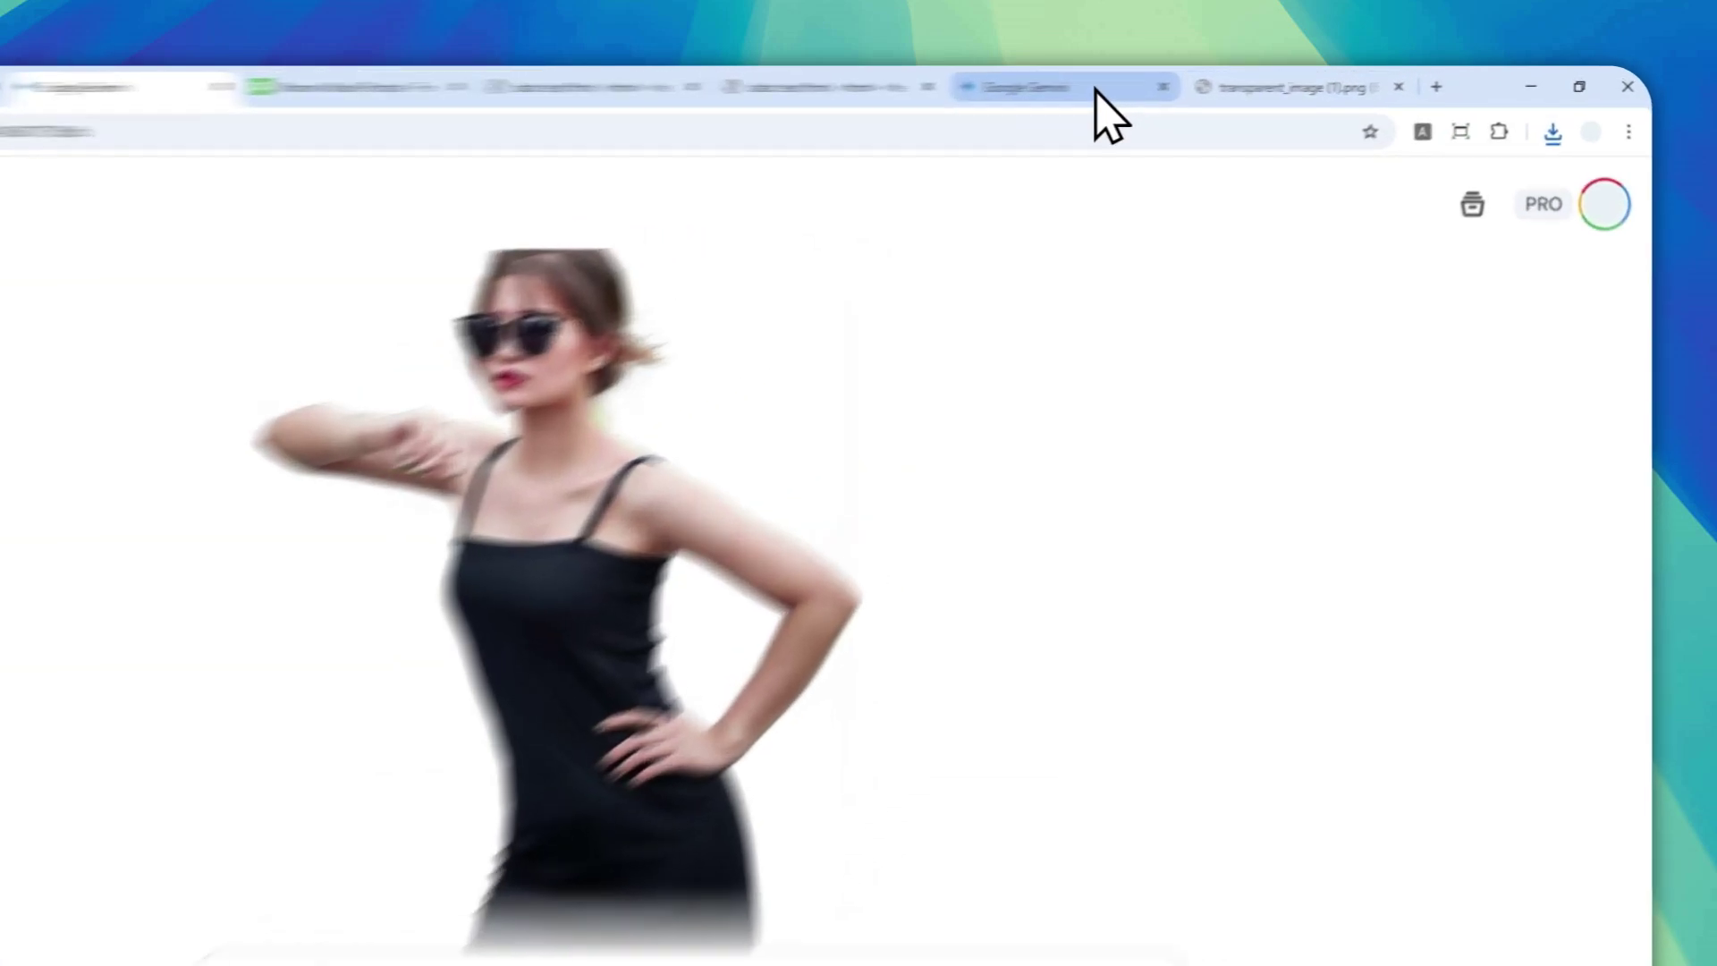